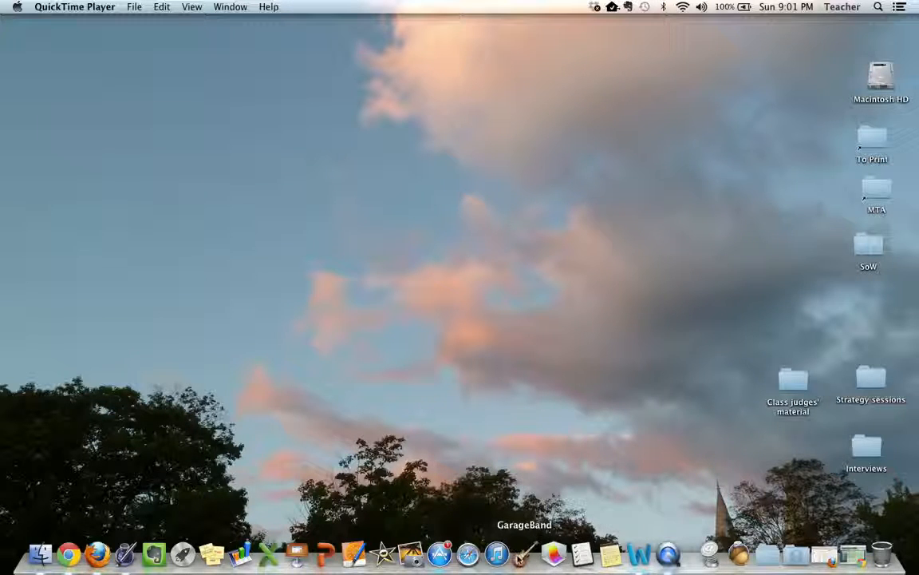
Step: Launch GarageBand and start a new project from the Podcast template
left_click(521, 556)
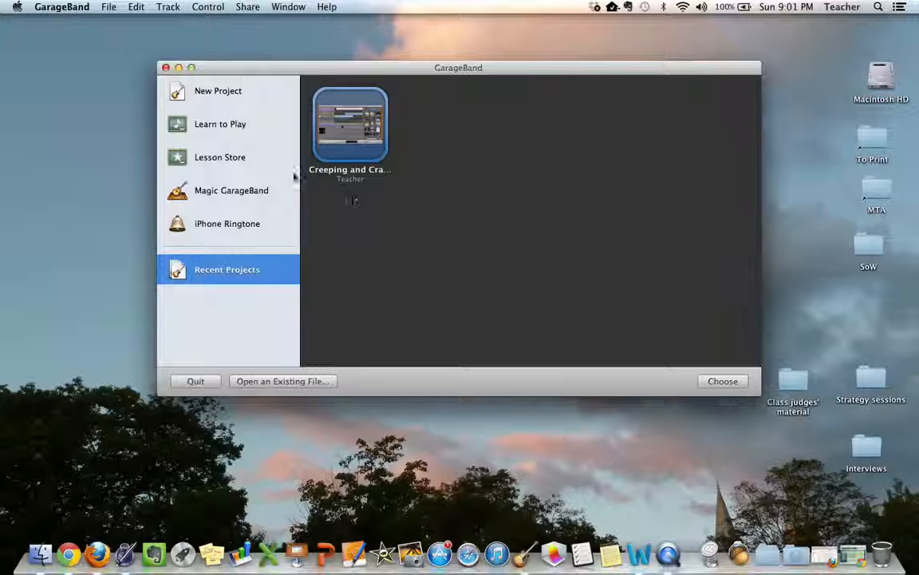
left_click(220, 93)
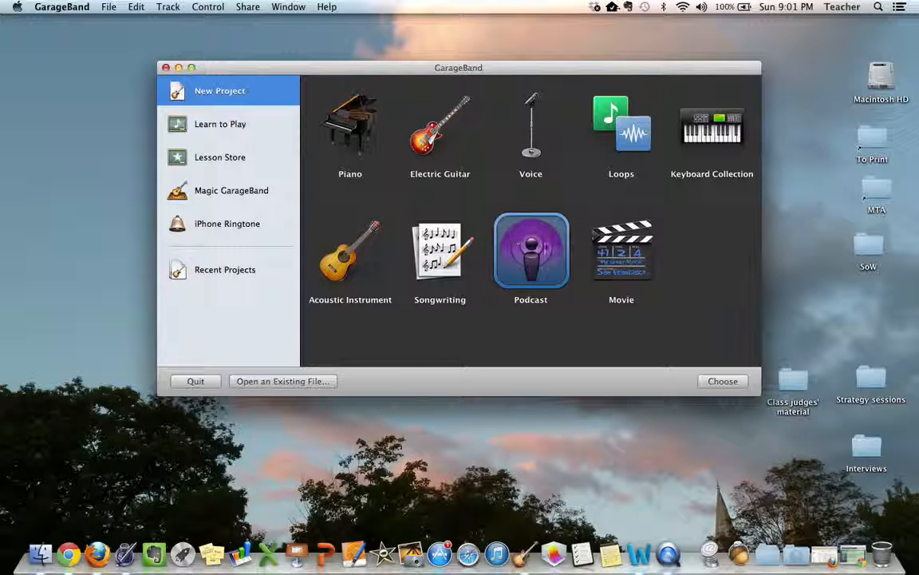
double_click(533, 255)
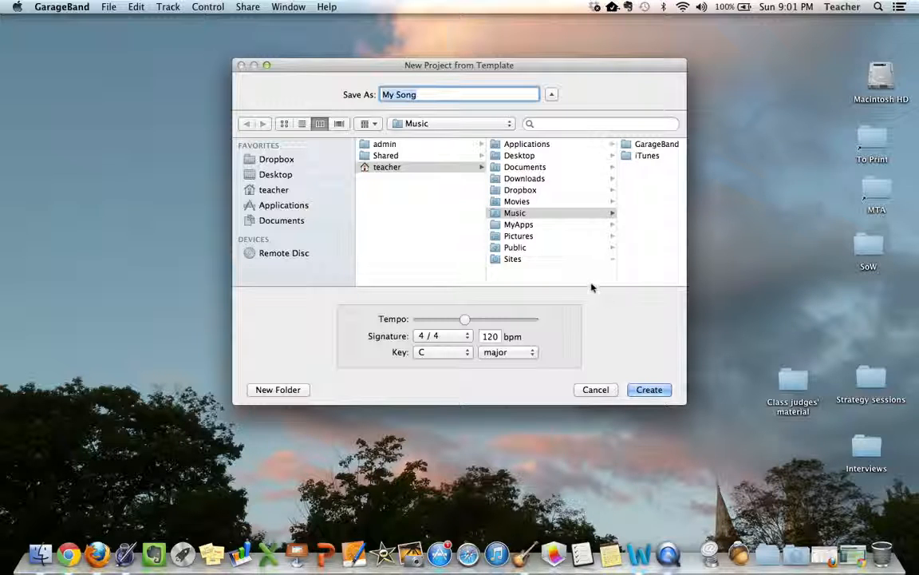
Step: Create the project as "Story Podcast" in the GarageBand folder inside Music, keeping the default tempo, signature and key
left_click(646, 145)
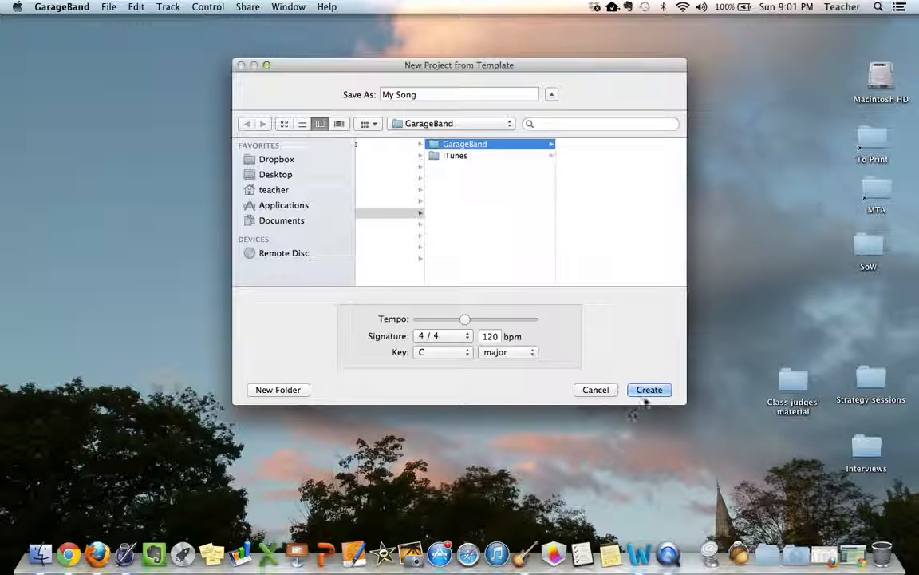
left_click(379, 94)
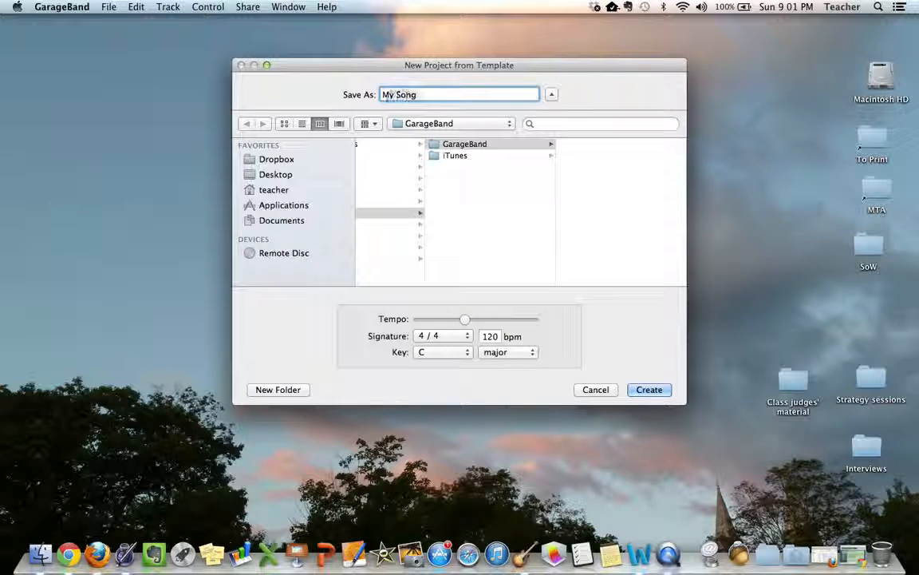
type("Story ")
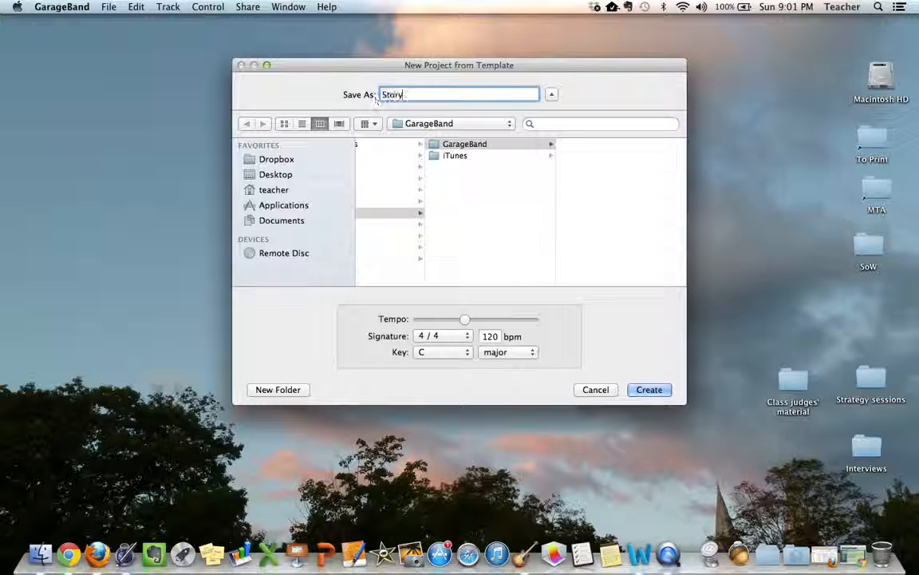
type("Pod")
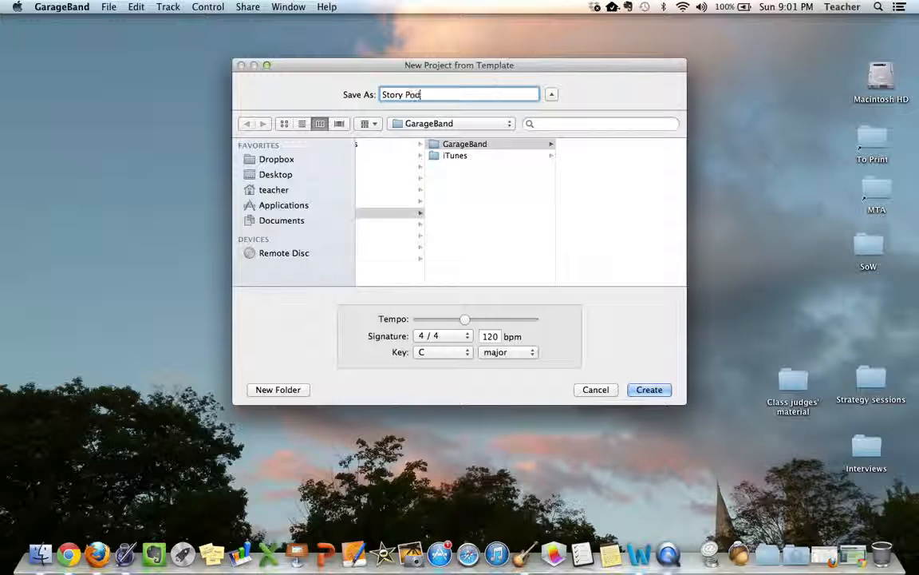
type("cast")
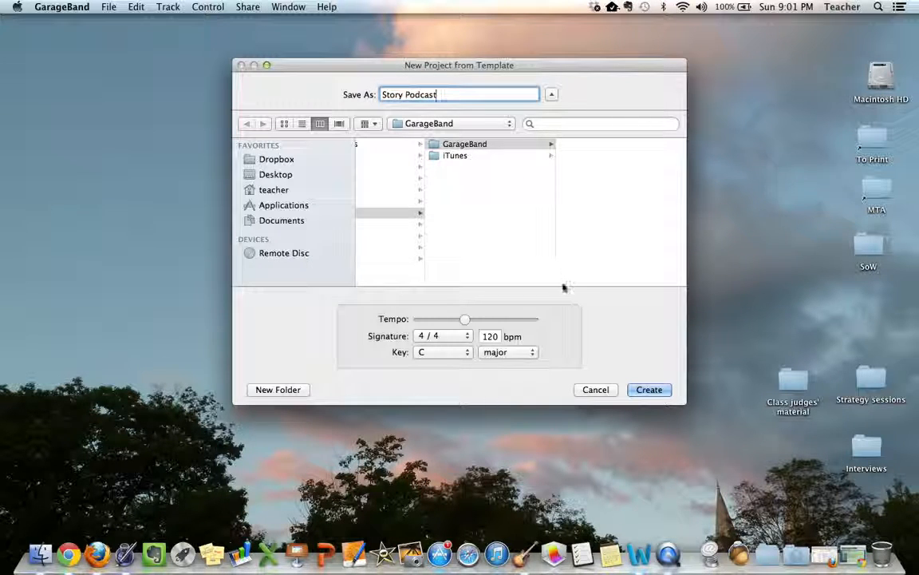
left_click(647, 391)
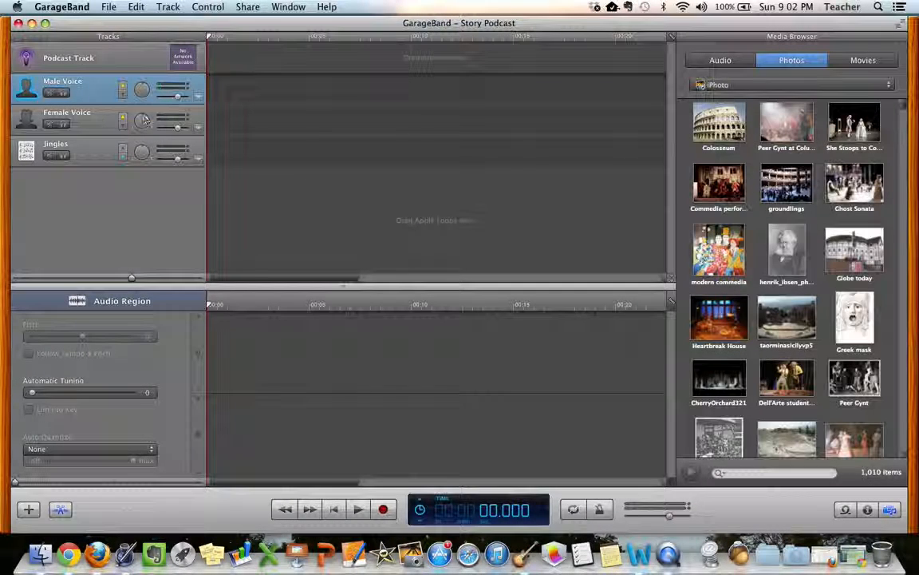
Step: Record a test take of about 7.6 seconds on the Female Voice track, delete it and return the playhead to the start
left_click(91, 124)
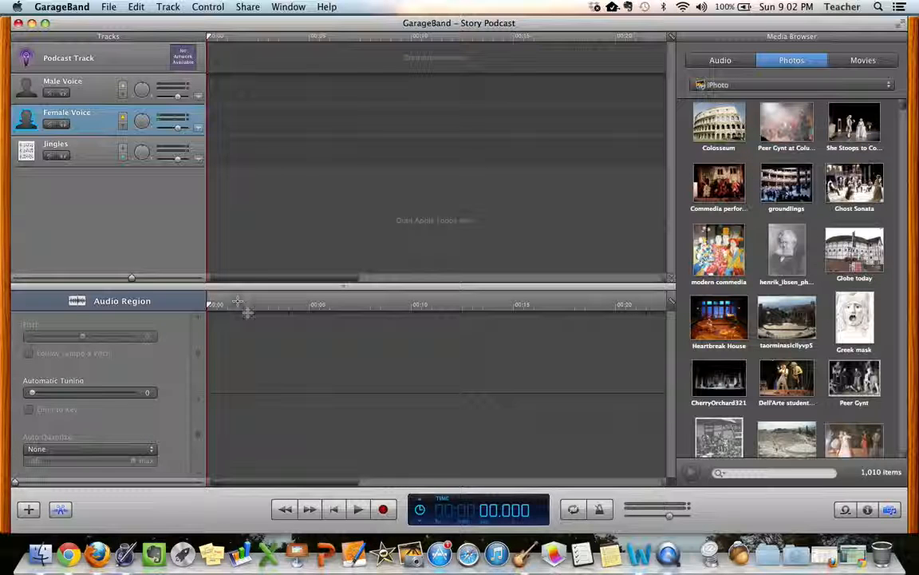
left_click(383, 511)
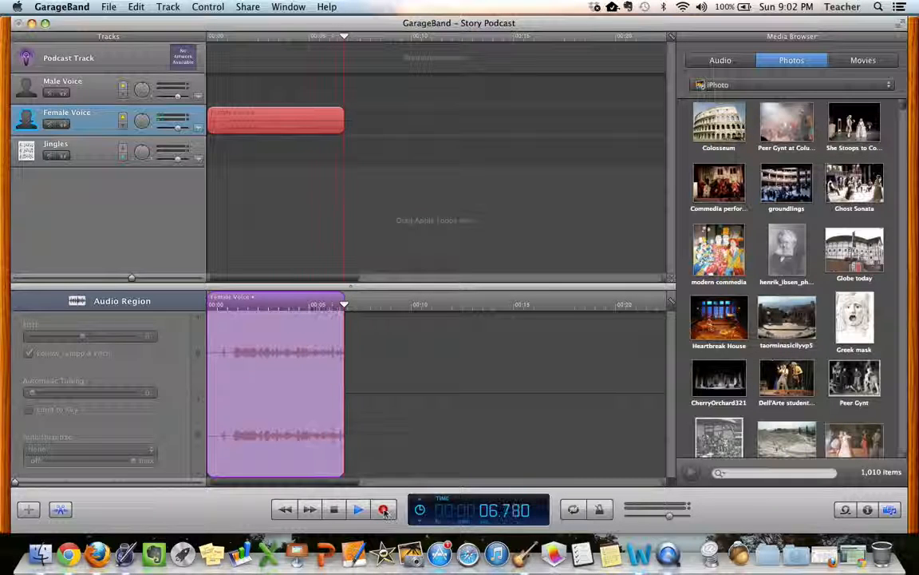
key("space")
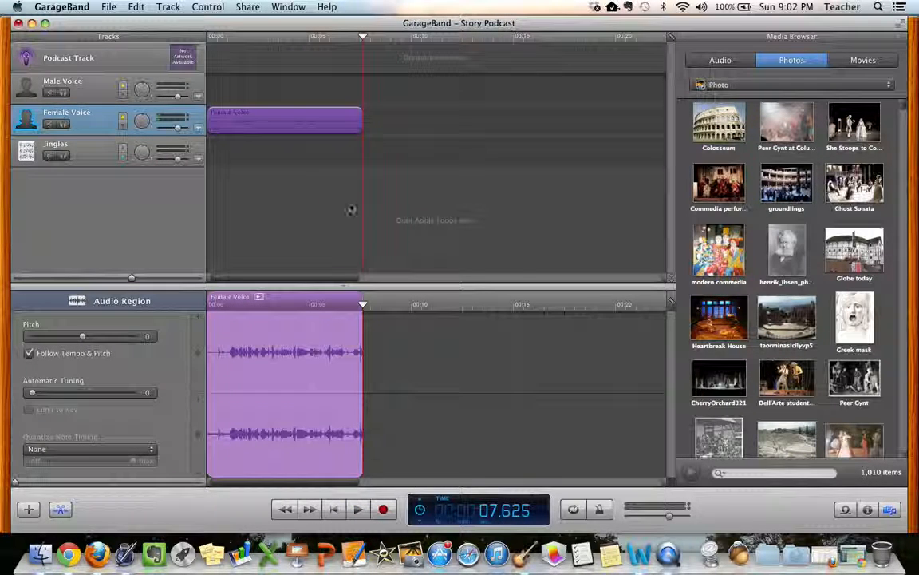
key("Delete")
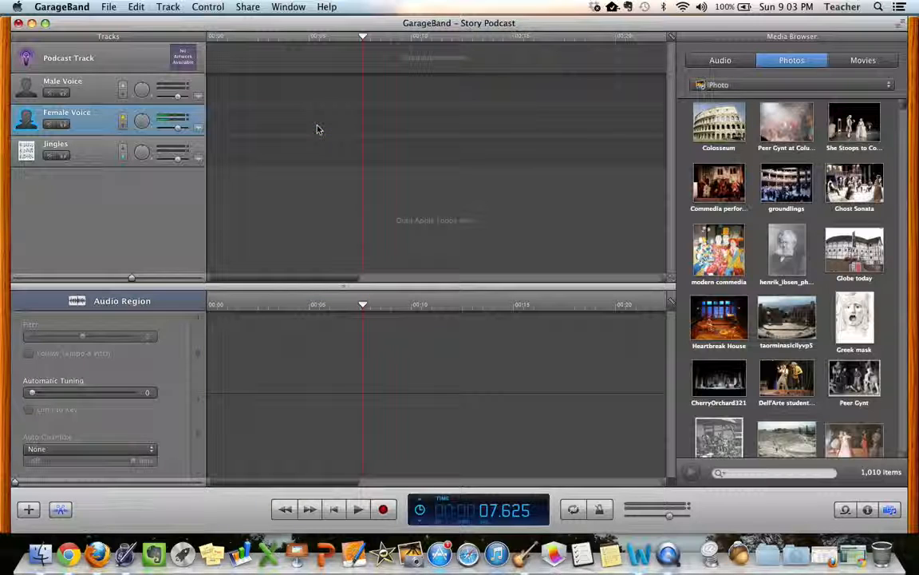
left_click_drag(363, 38, 206, 33)
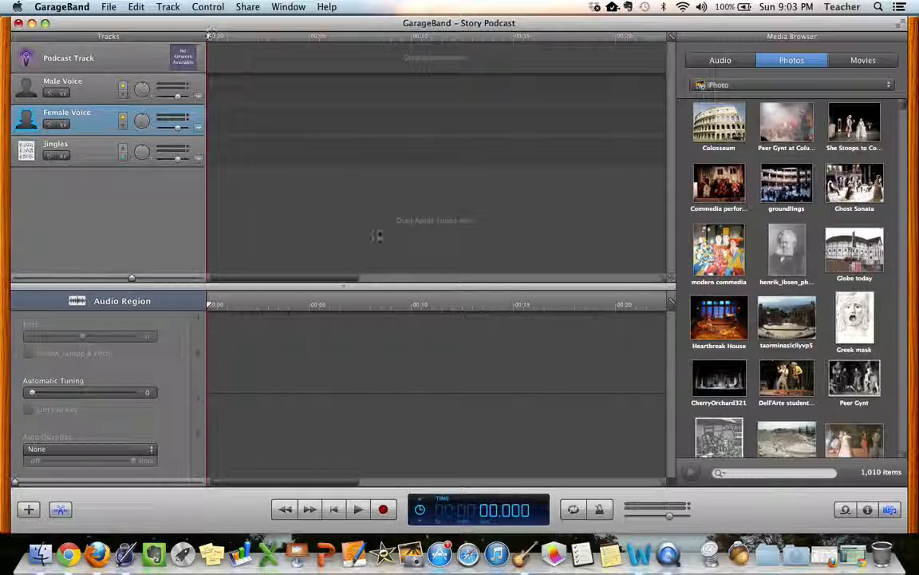
Step: Record a voice take of about 12 seconds on the Female Voice track and play it back from the start
left_click(383, 510)
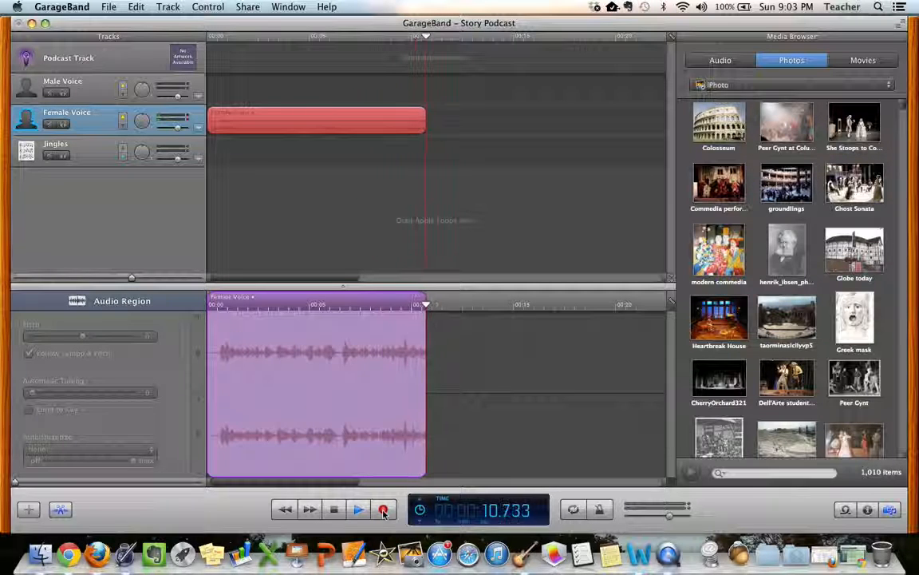
left_click(334, 516)
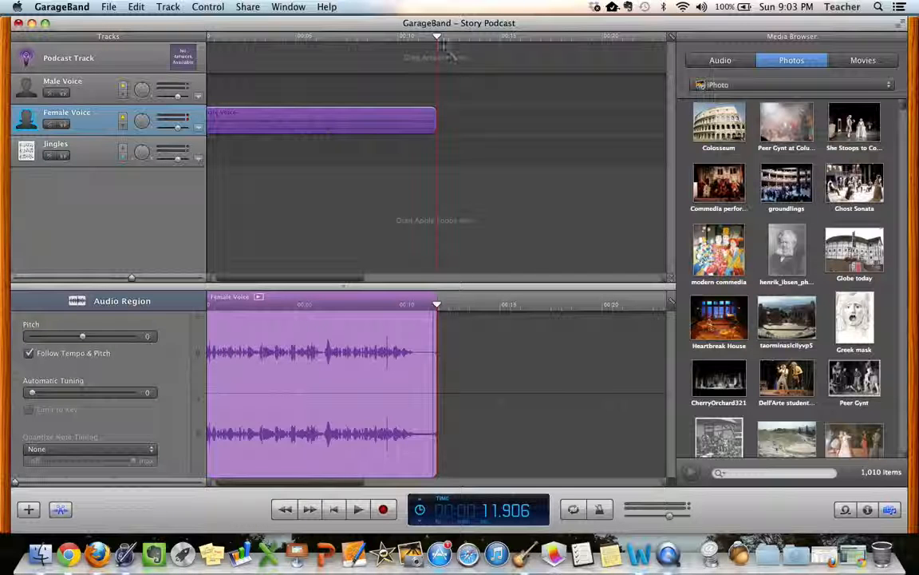
left_click_drag(437, 37, 199, 37)
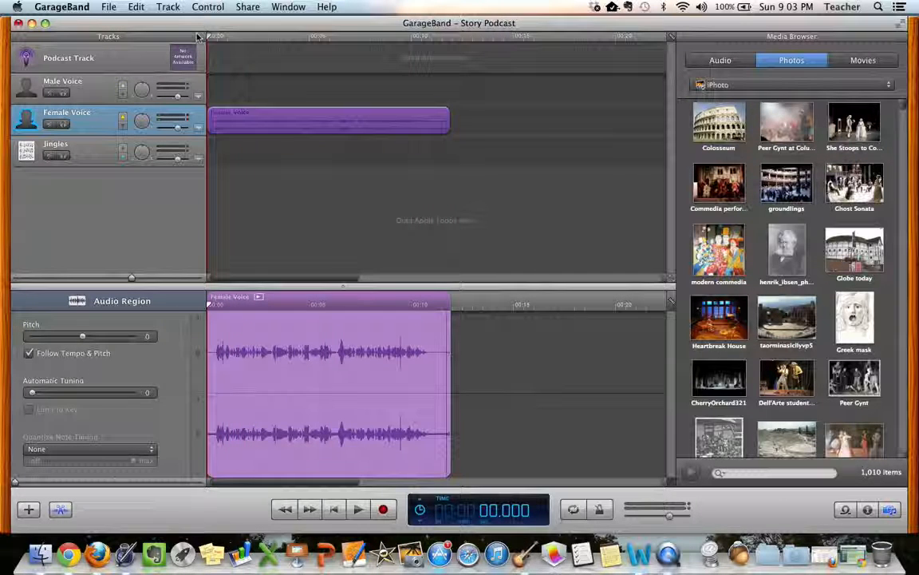
key("space")
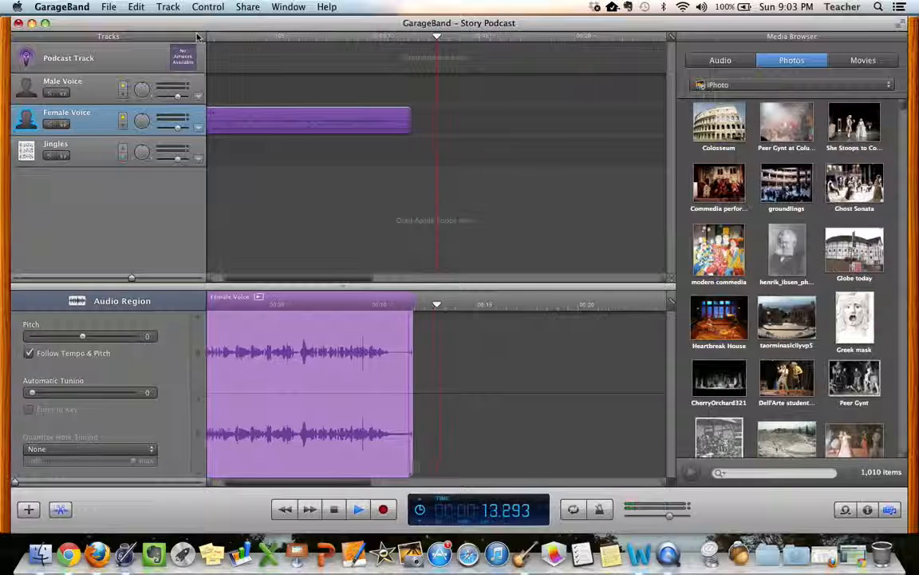
key("space")
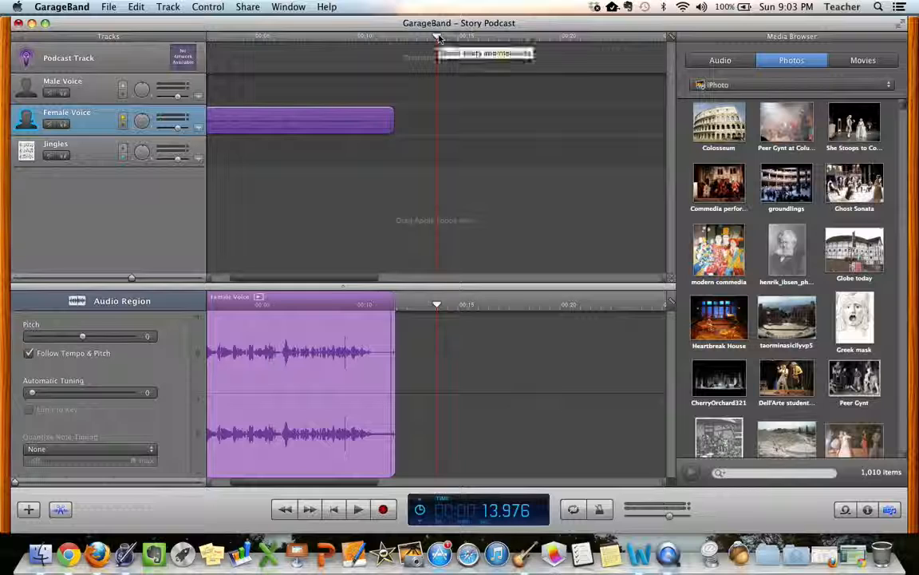
Step: Replay the end of the Female Voice recording from about 11.4 seconds to find the cut point
left_click_drag(437, 39, 384, 35)
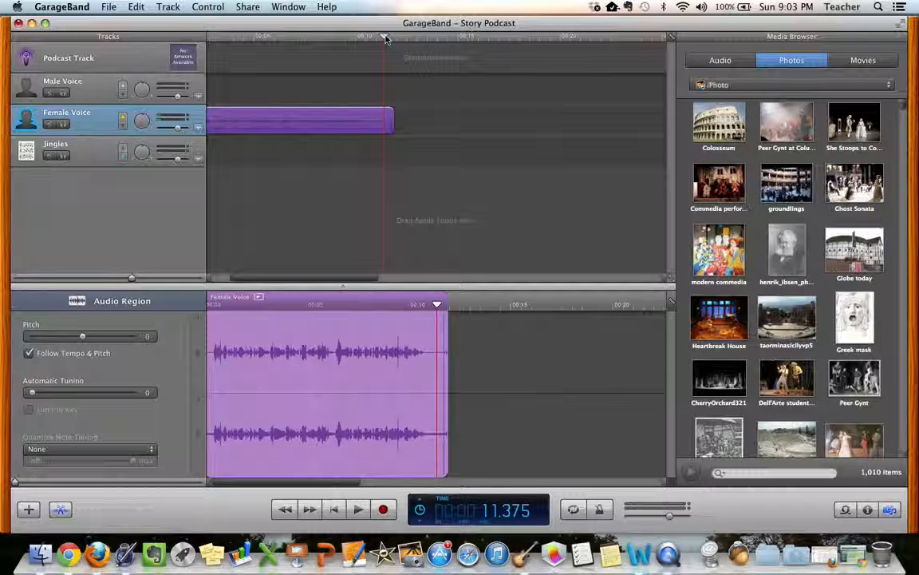
key("space")
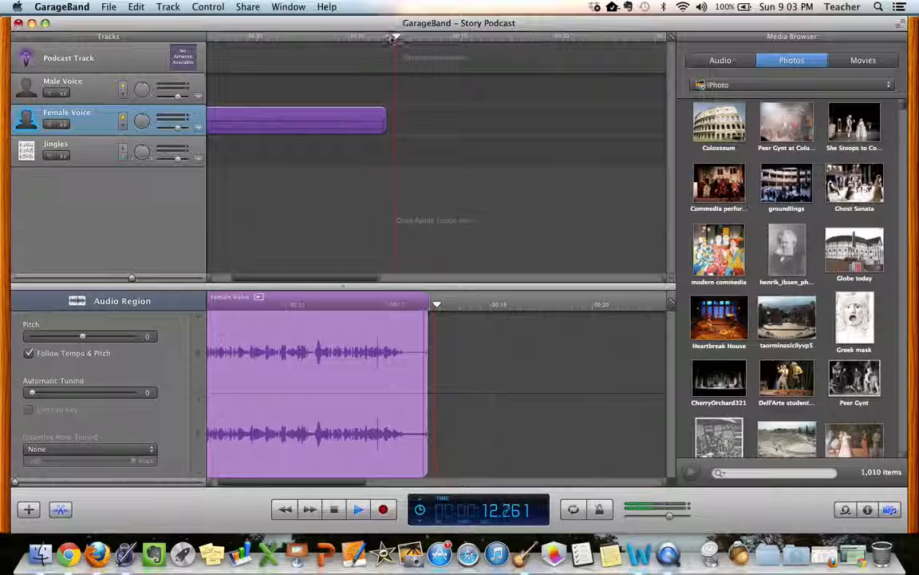
key("space")
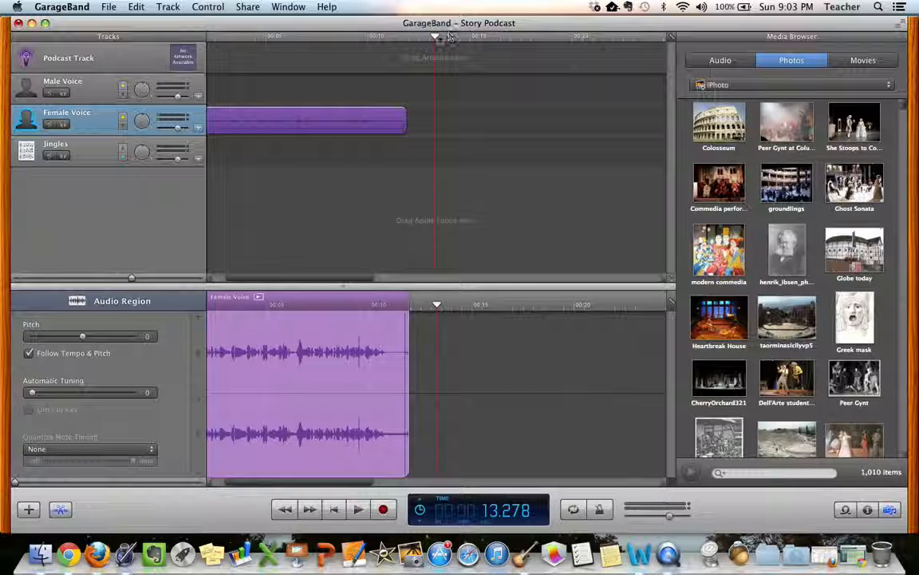
Step: Split the Female Voice region at 11.375 seconds and delete the short piece after the cut
left_click_drag(435, 37, 399, 40)
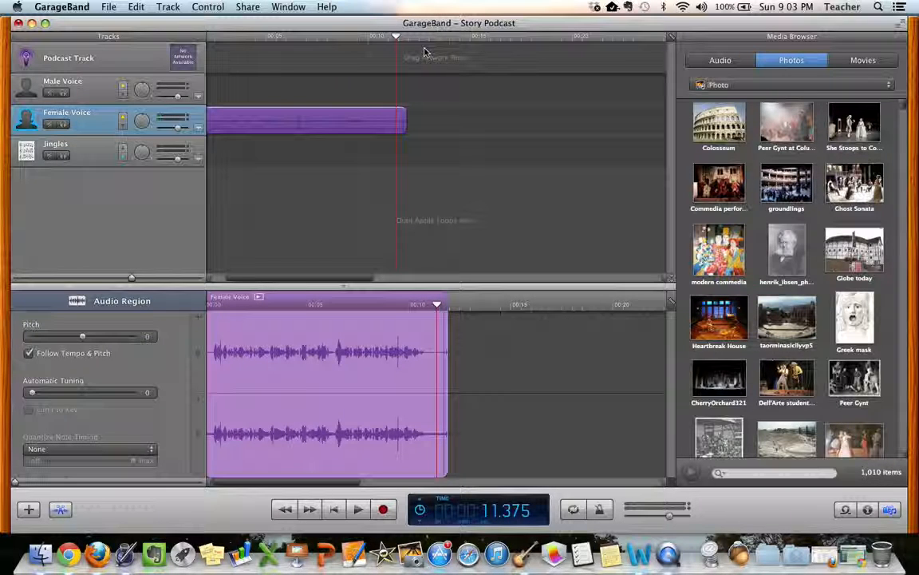
left_click(136, 7)
left_click(144, 151)
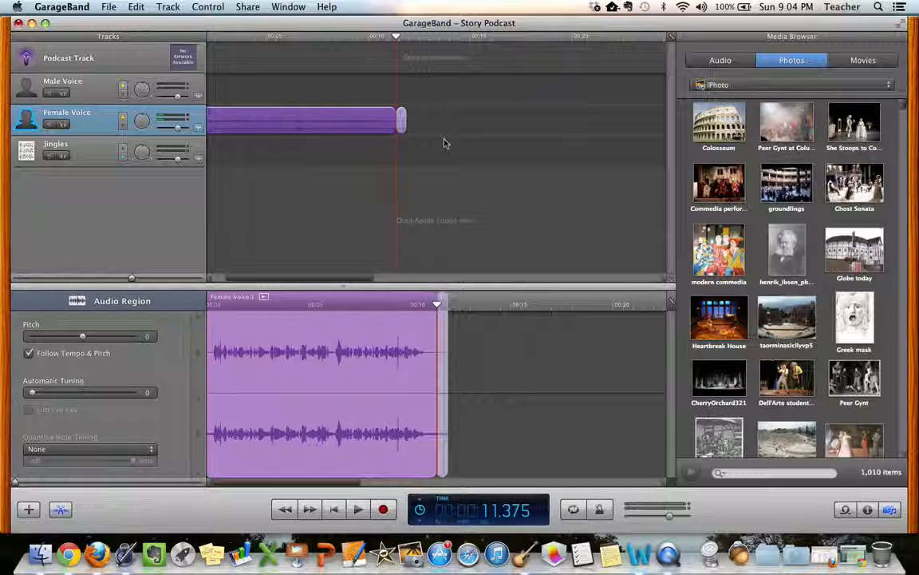
left_click(401, 122)
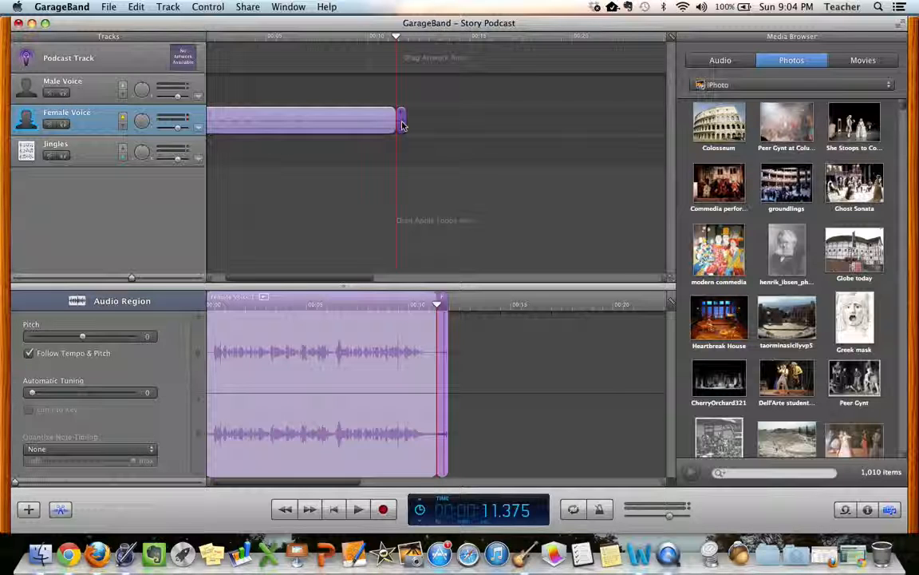
key("Delete")
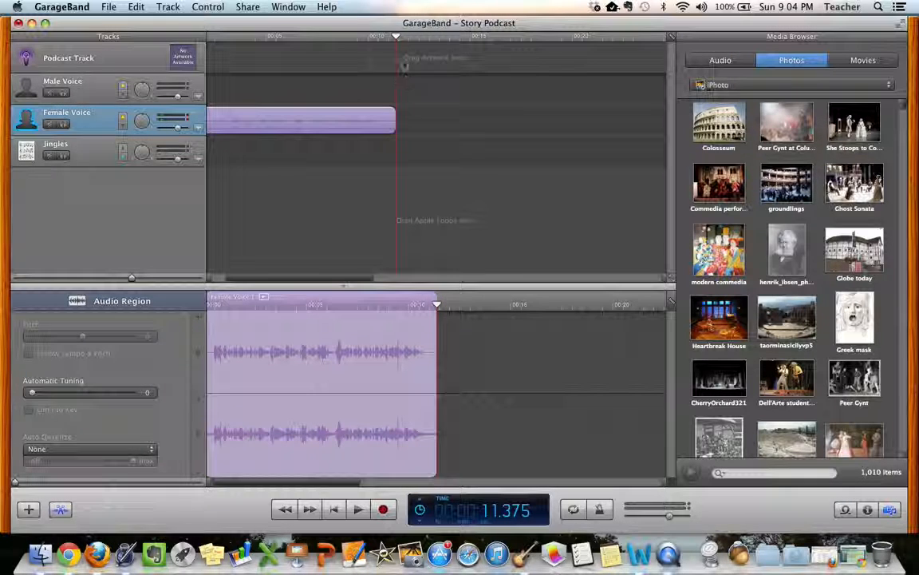
Step: Play the end of the trimmed Female Voice region to check the cut
left_click_drag(396, 36, 387, 40)
key("space")
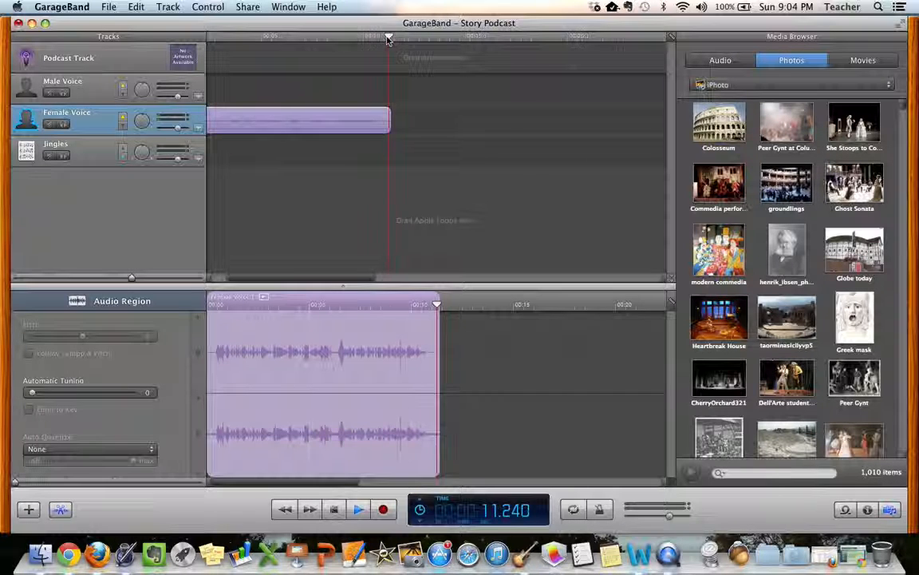
key("space")
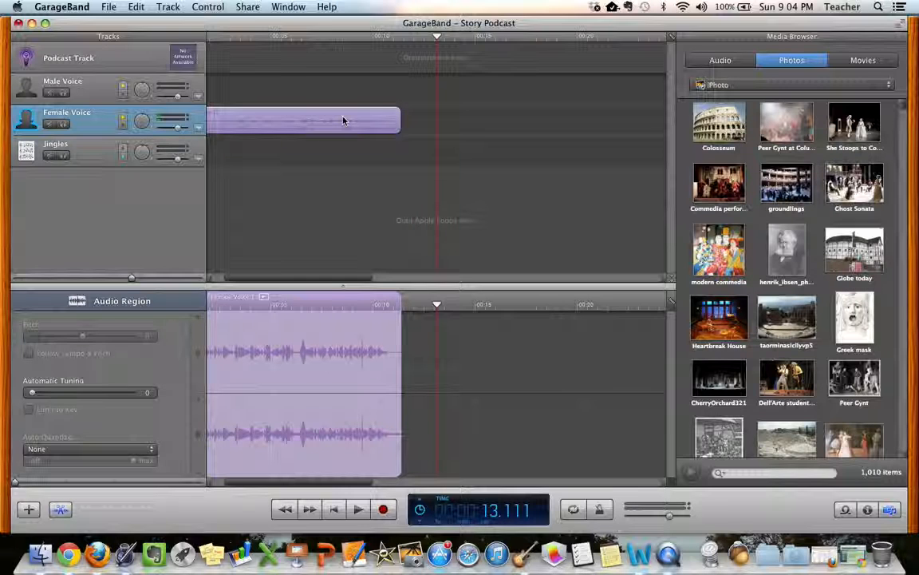
scroll(345, 119, "left", 3)
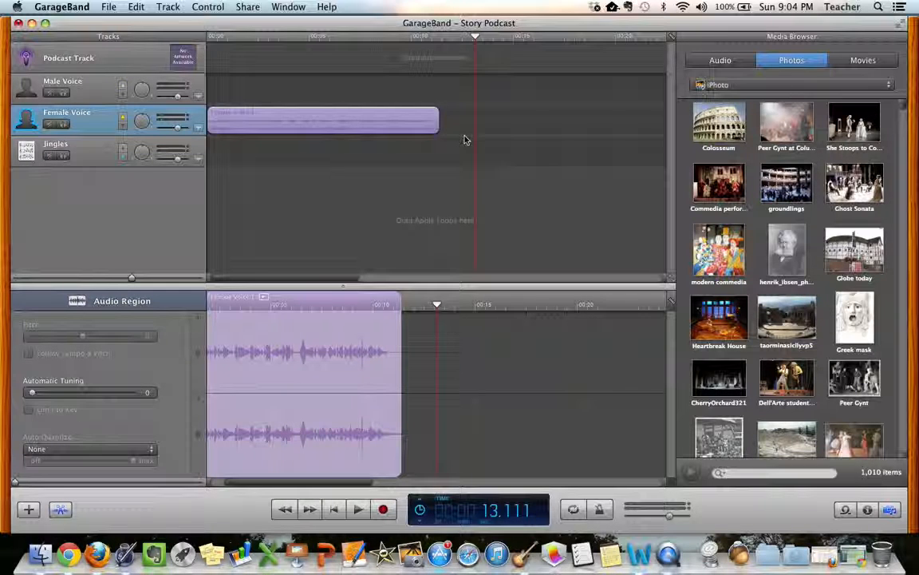
Step: Select the Jingles track and show the audio files in the Media Browser
left_click(87, 155)
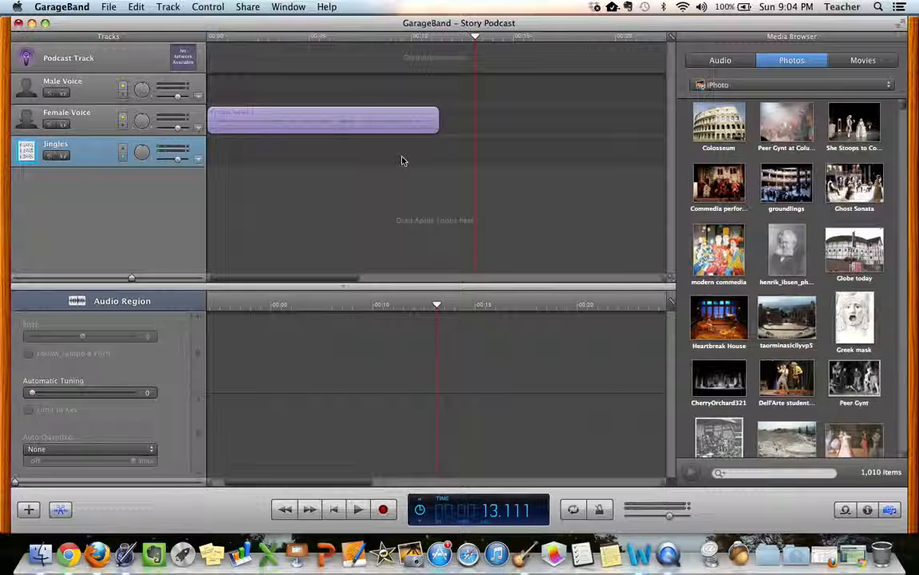
left_click(720, 62)
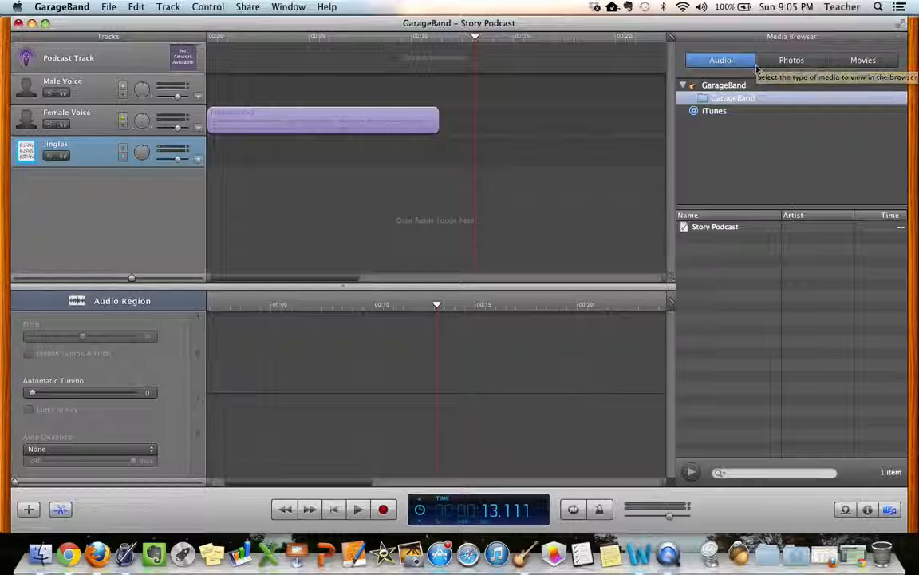
key("ctrl+super+Escape")
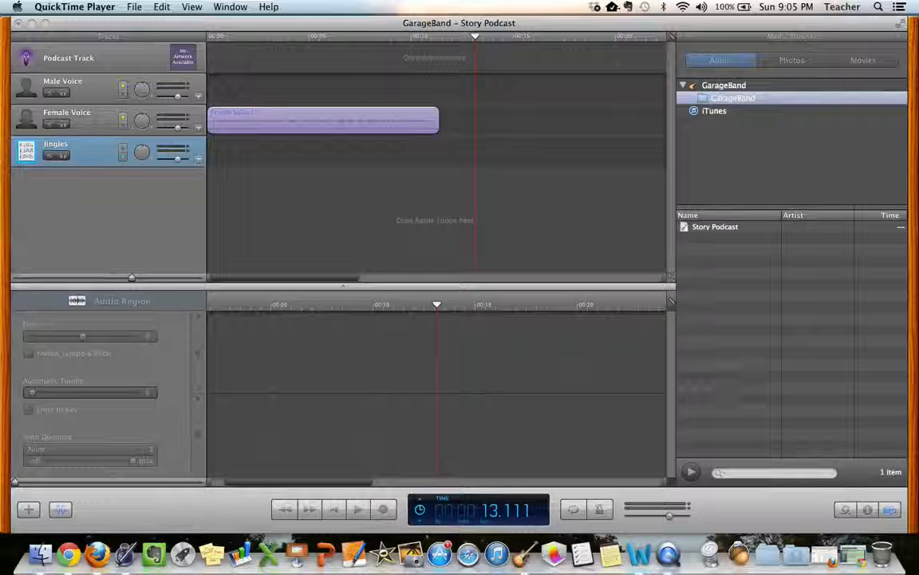
Step: Open the Loop Browser and show the subcategories of the Jingles category
left_click(845, 510)
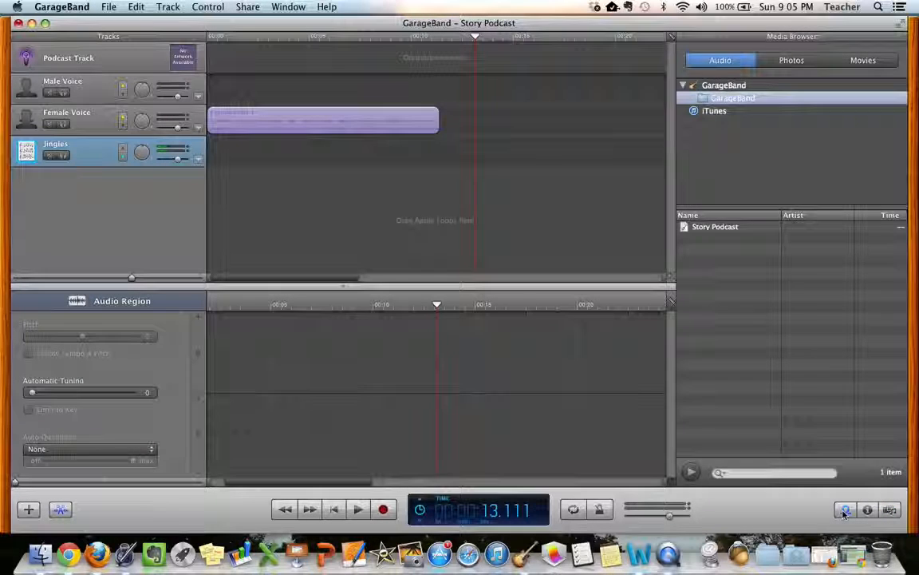
left_click(845, 510)
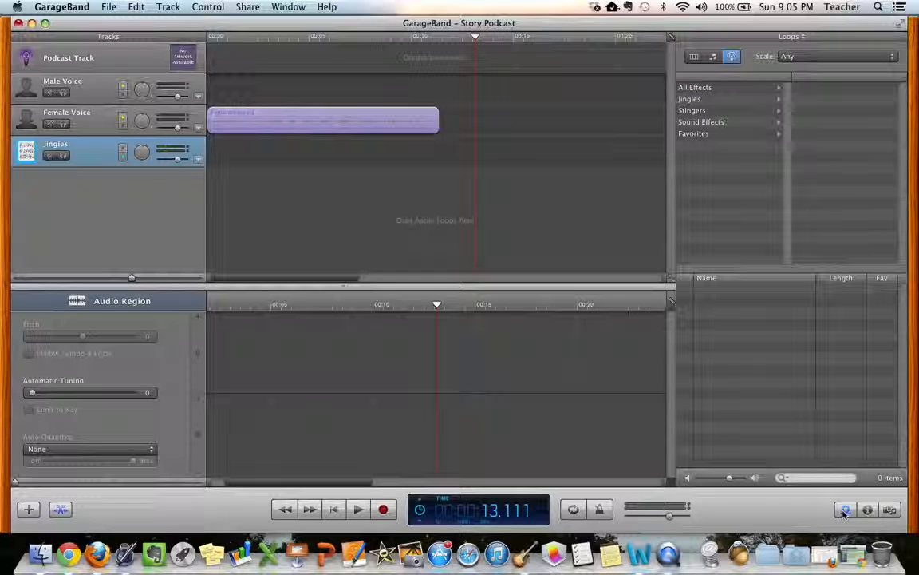
left_click(688, 100)
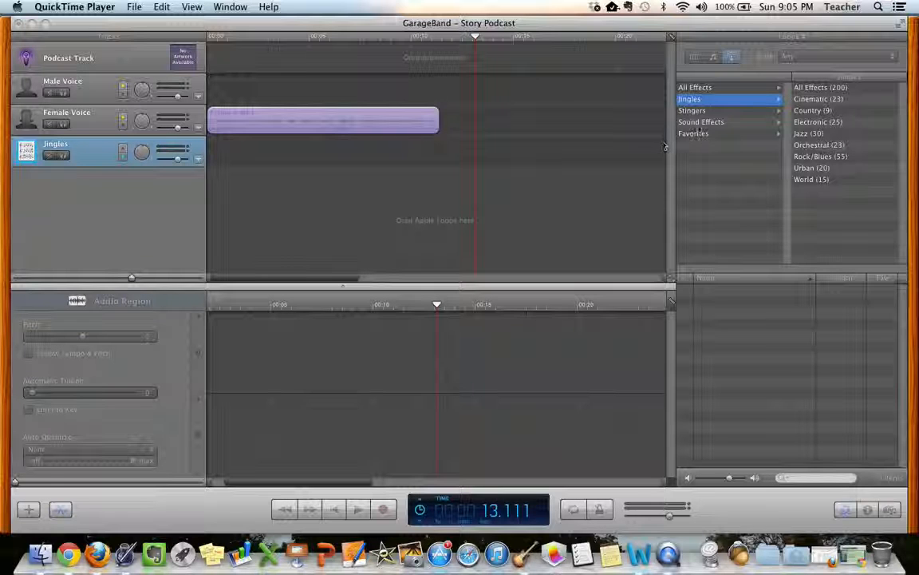
Step: Preview the Borealis loop from the Cinematic jingles and add it to the start of the Jingles track
left_click(812, 101)
left_click(813, 101)
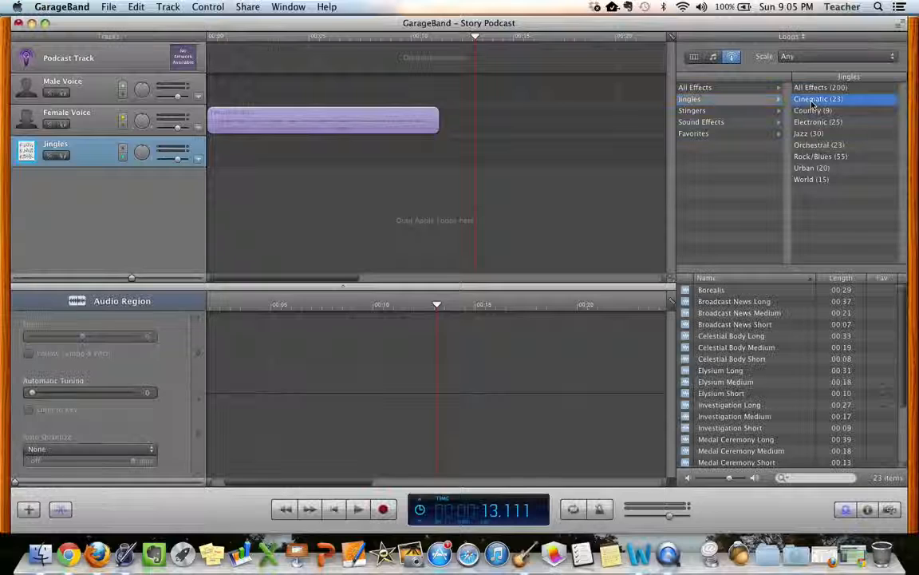
left_click(712, 291)
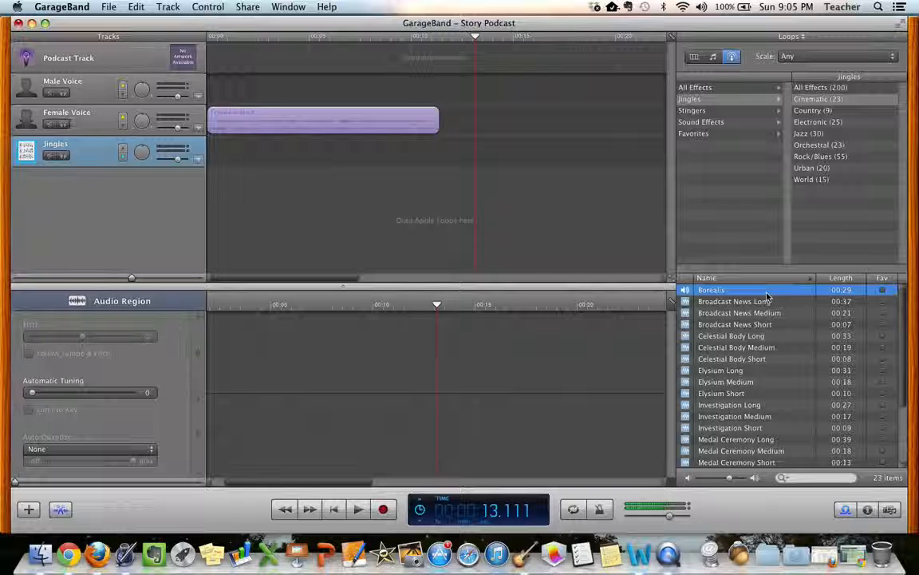
left_click_drag(767, 297, 210, 153)
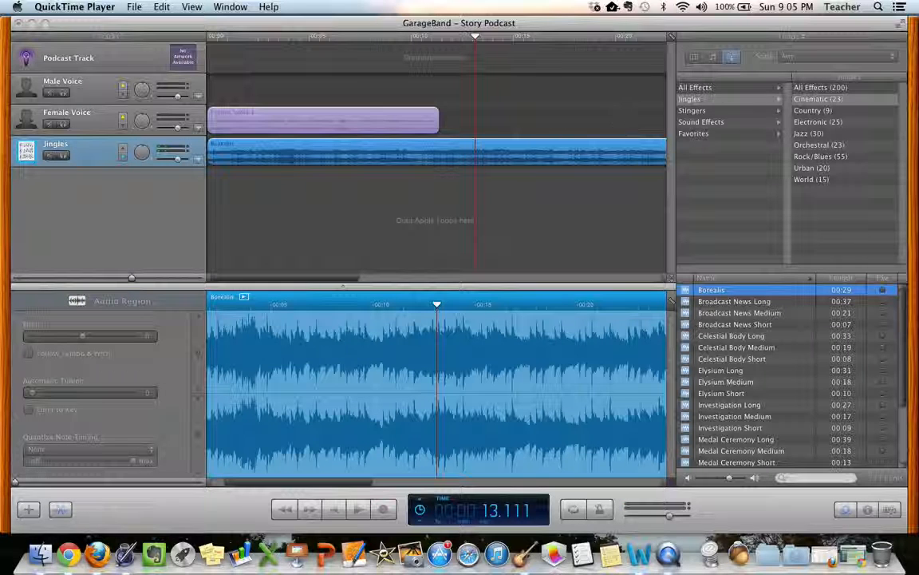
Step: Trim the end of the Borealis region so it stops at about 16 seconds, past the end of the voice
scroll(546, 117, "right", 5)
scroll(546, 117, "right", 10)
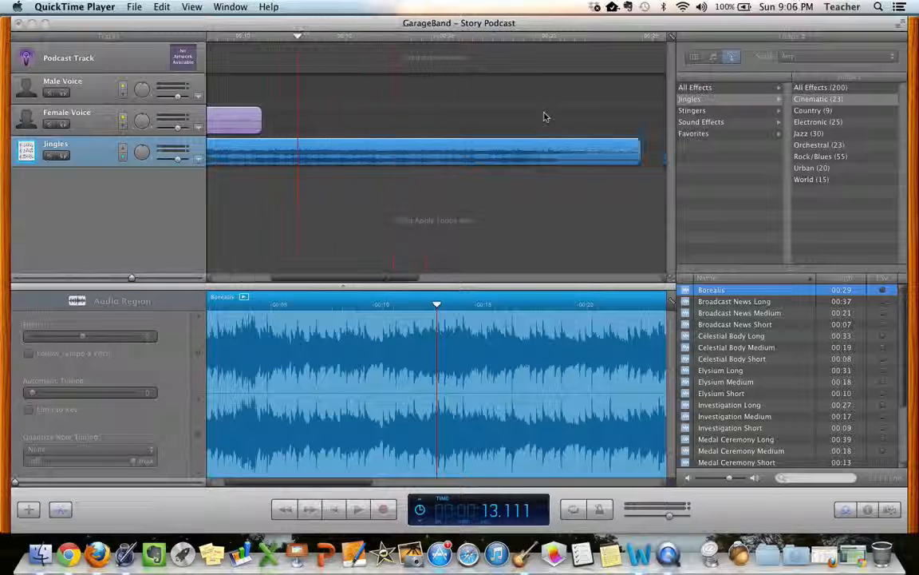
left_click(549, 155)
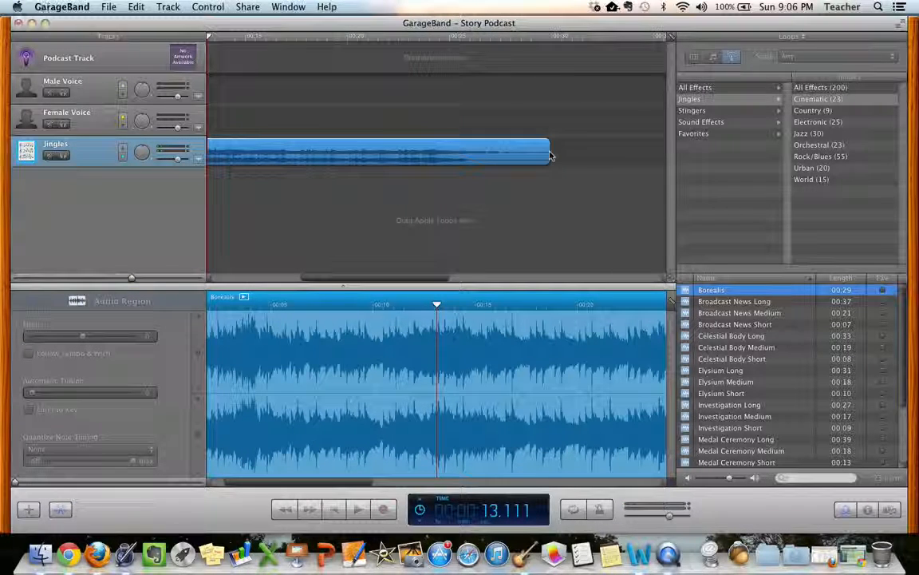
left_click_drag(550, 150, 254, 151)
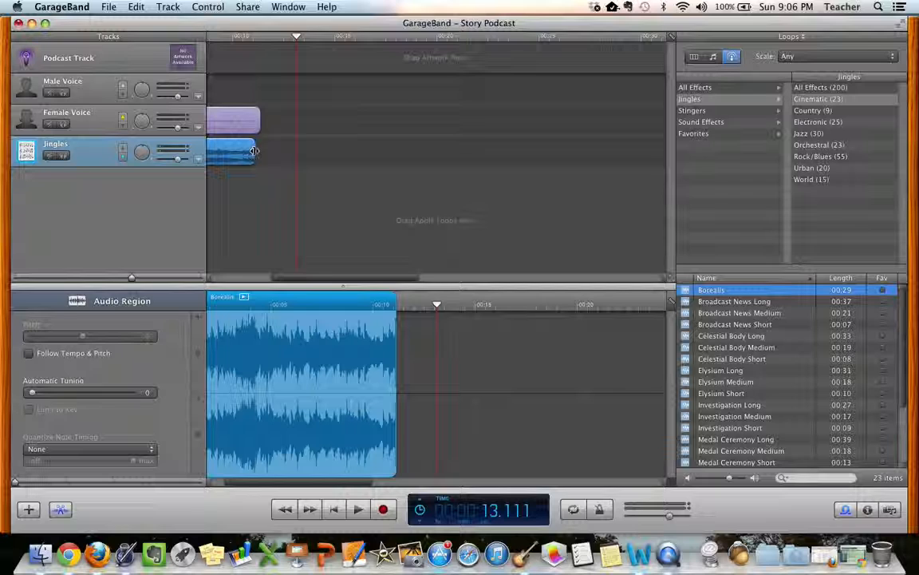
scroll(251, 62, "left", 3)
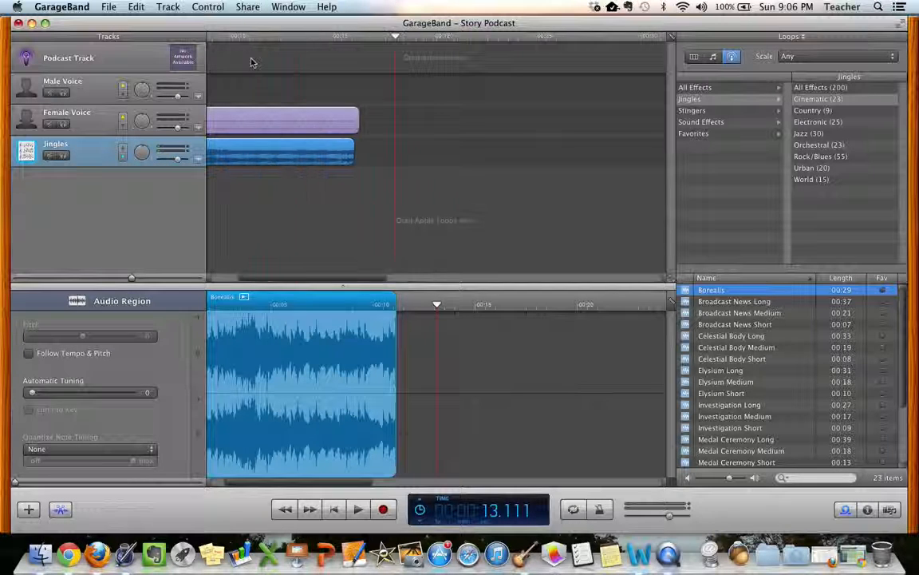
scroll(251, 62, "left", 2)
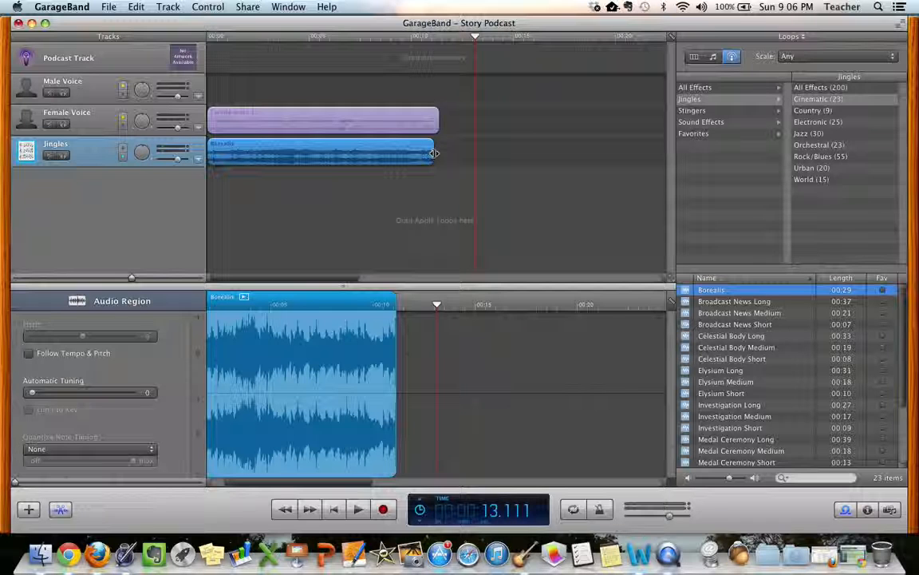
left_click_drag(433, 153, 540, 157)
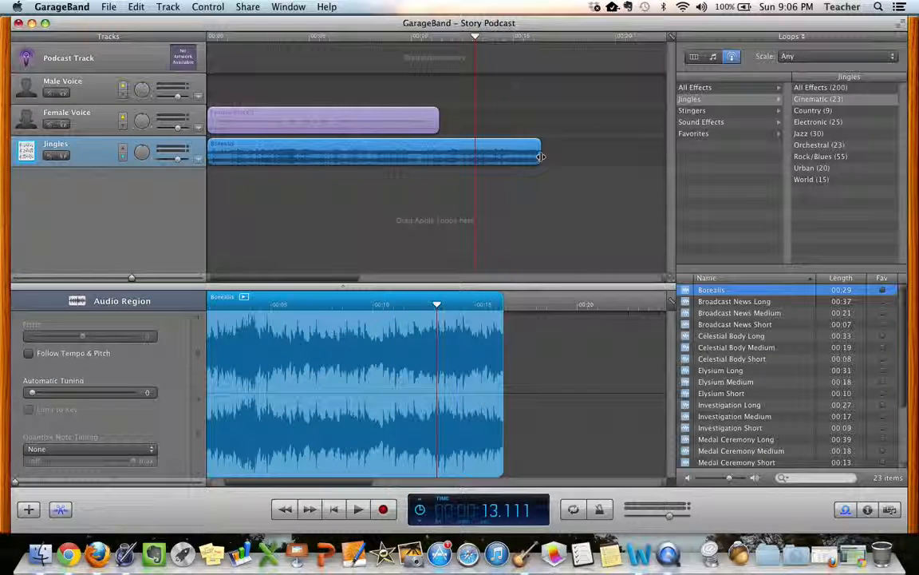
Step: Move the Female Voice region so it starts about 2 seconds into the timeline
left_click(319, 121)
left_click_drag(317, 121, 364, 127)
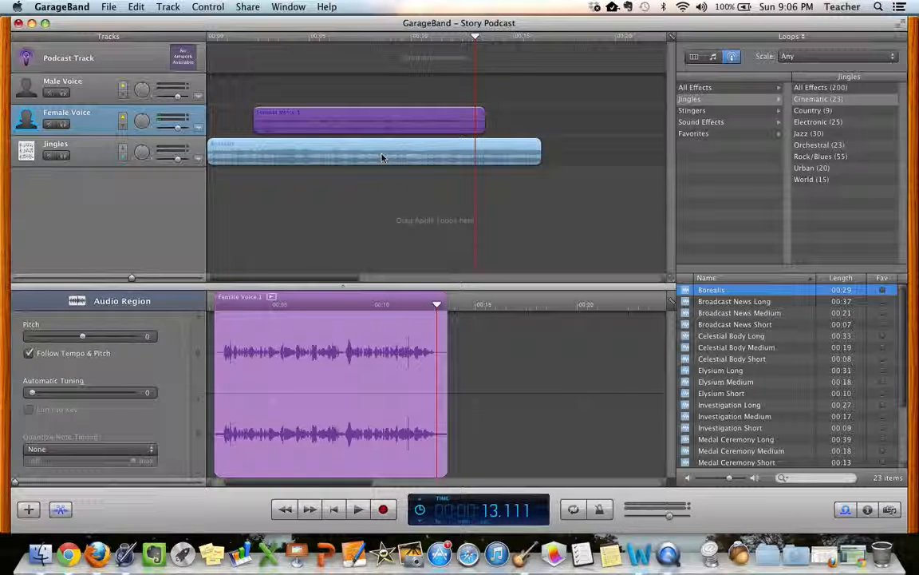
Step: Show the Jingles track's volume automation and raise its starting control point to 6.0 dB
left_click(198, 162)
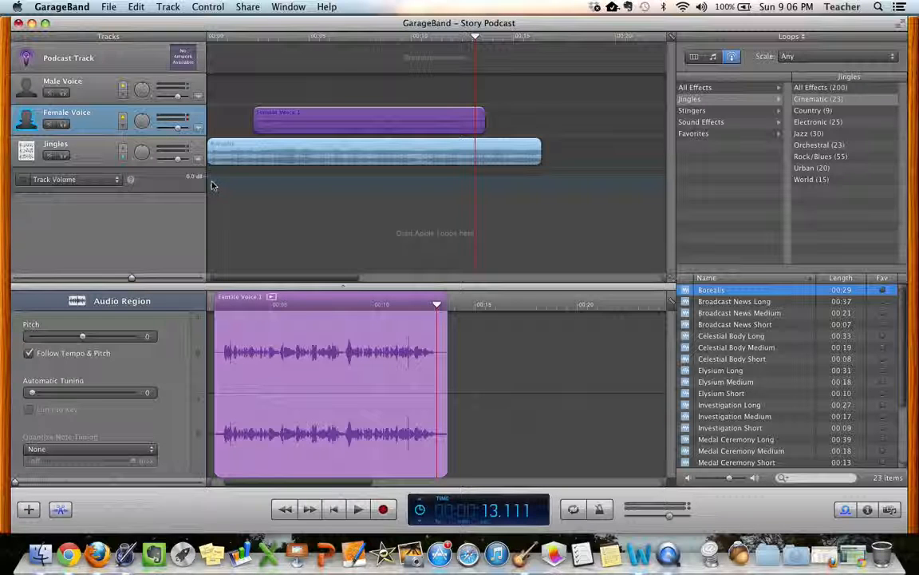
left_click_drag(209, 181, 209, 169)
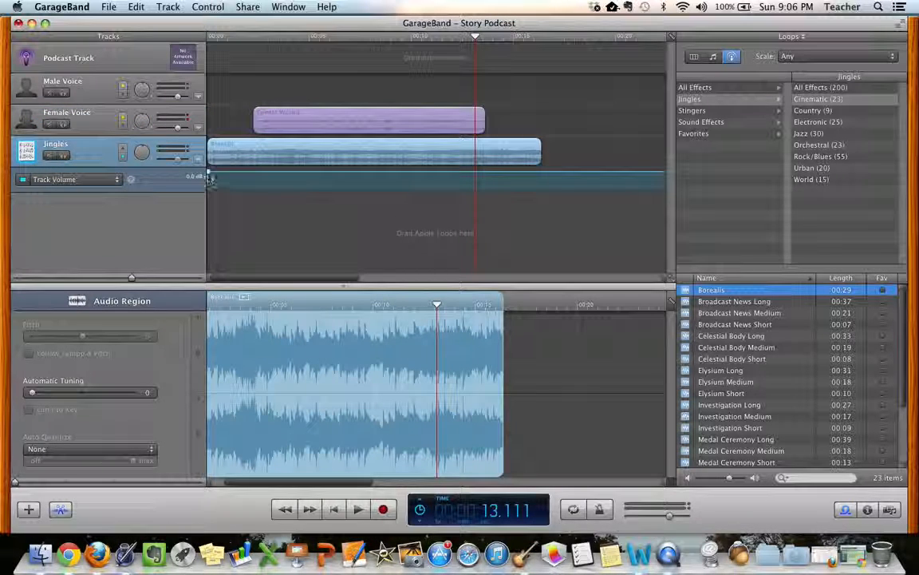
left_click(208, 173)
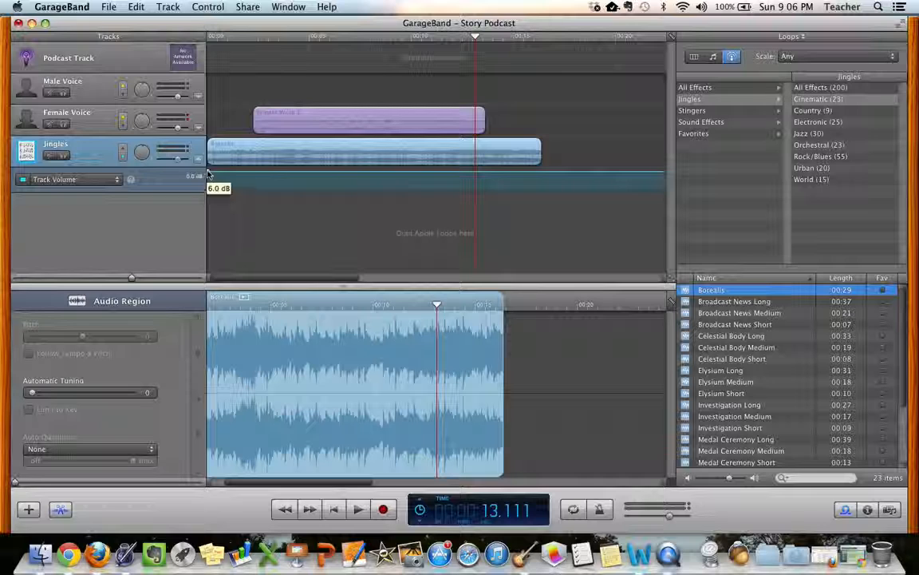
Step: Add volume points that fade the jingle down by about 3.4 seconds and back up between about 13 and 16 seconds
left_click(257, 172)
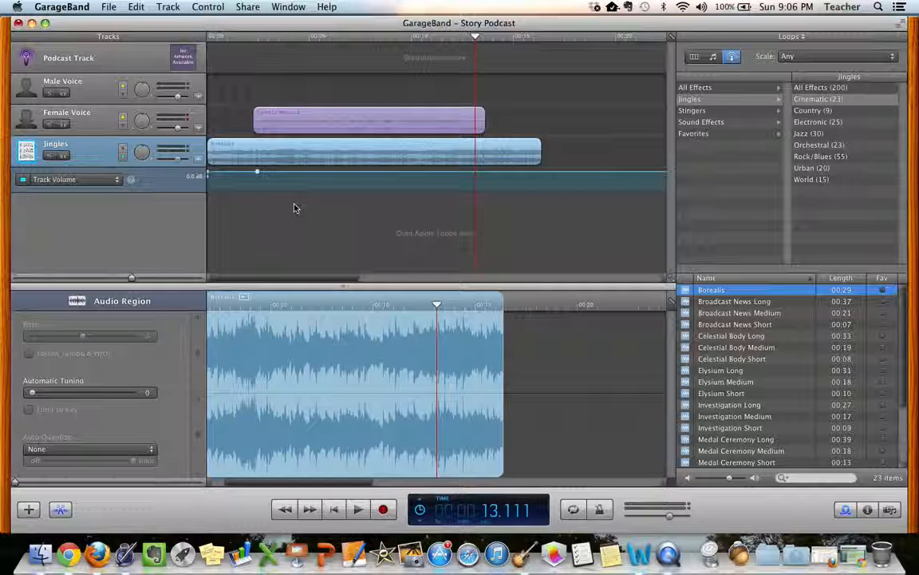
left_click_drag(257, 172, 277, 191)
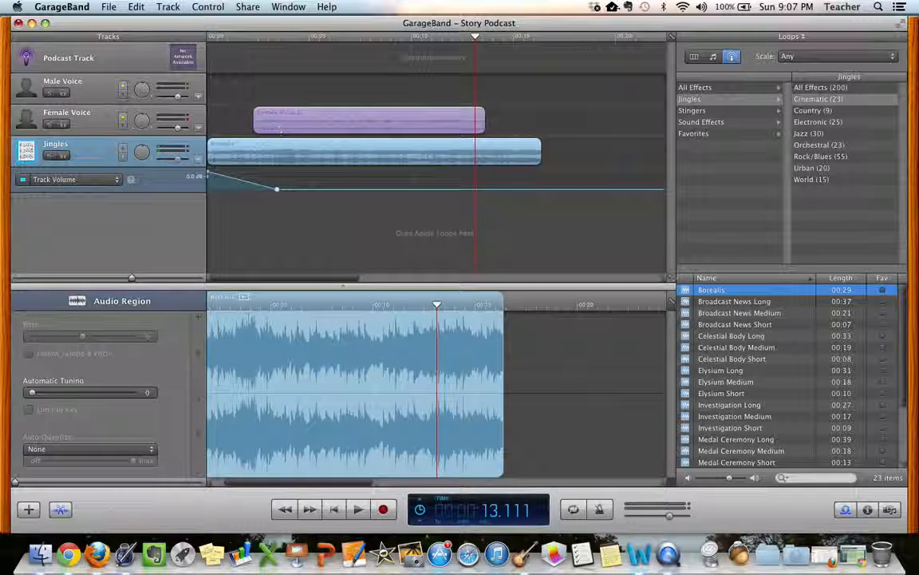
left_click_drag(277, 189, 278, 189)
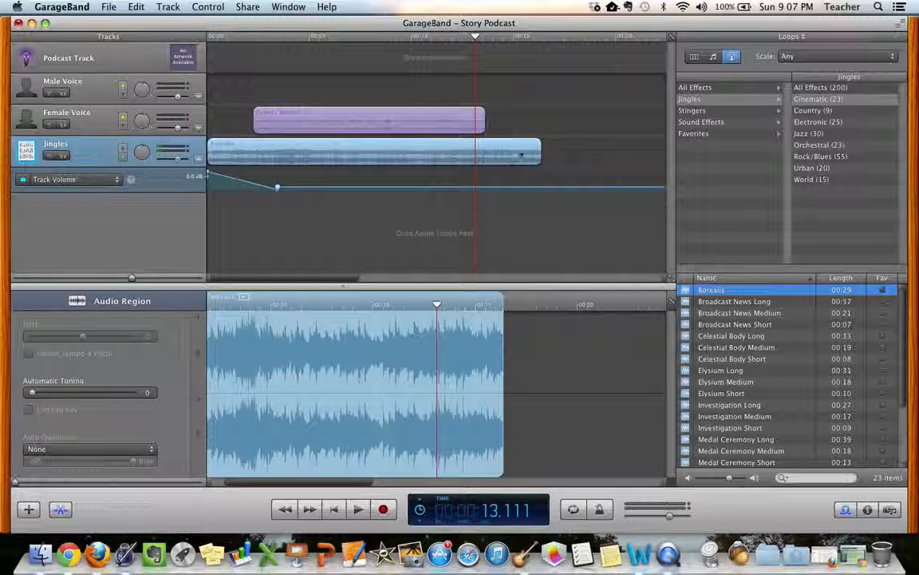
left_click(474, 188)
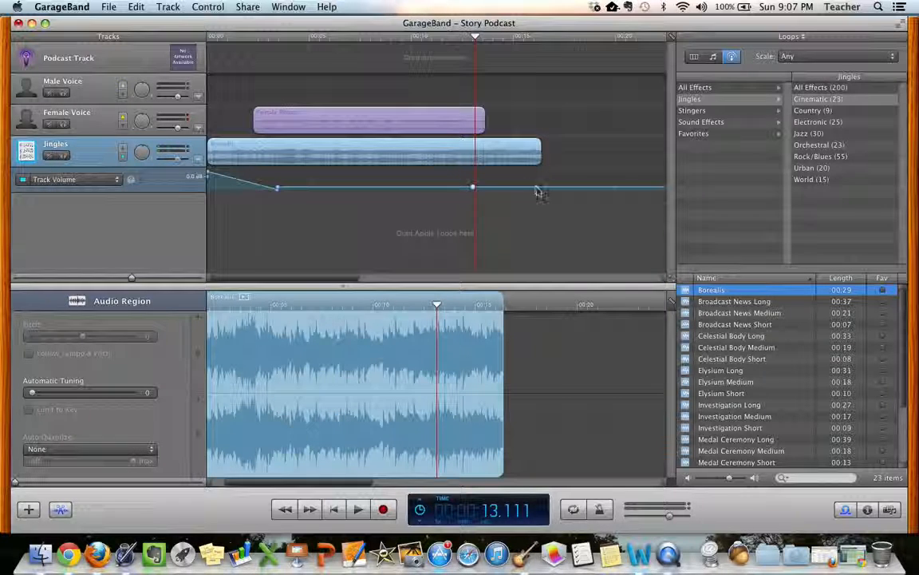
left_click_drag(537, 189, 545, 166)
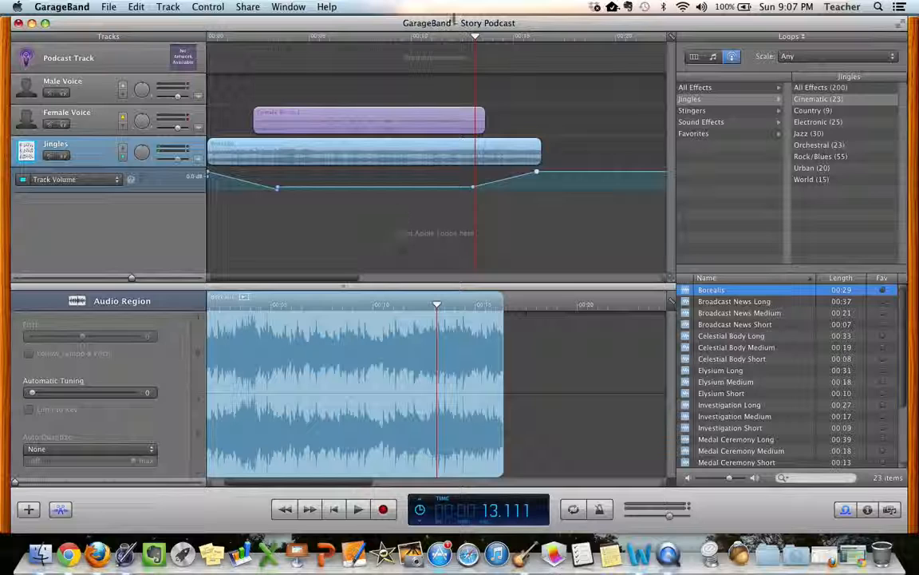
Step: Play the podcast from the beginning to check the jingle's fades, and return the playhead to the start
left_click_drag(477, 36, 205, 38)
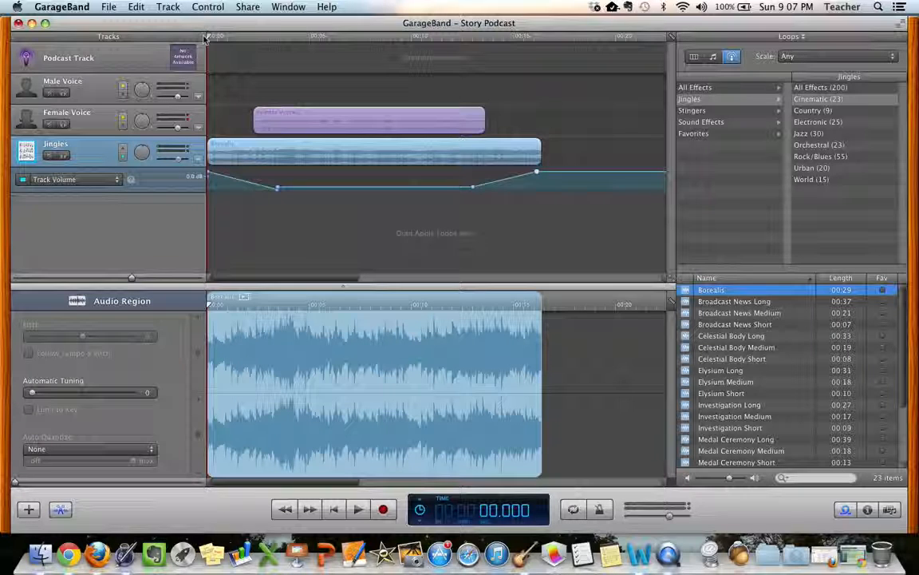
key("space")
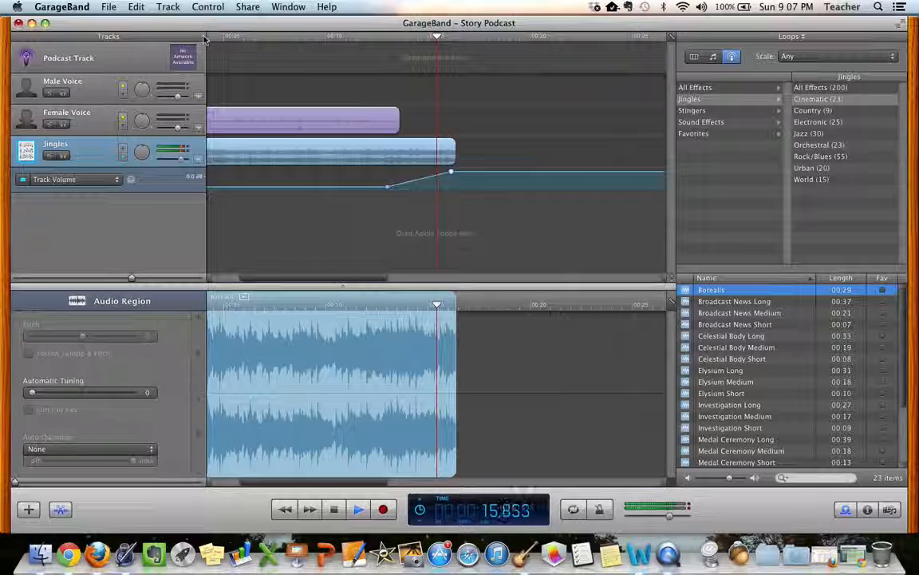
key("space")
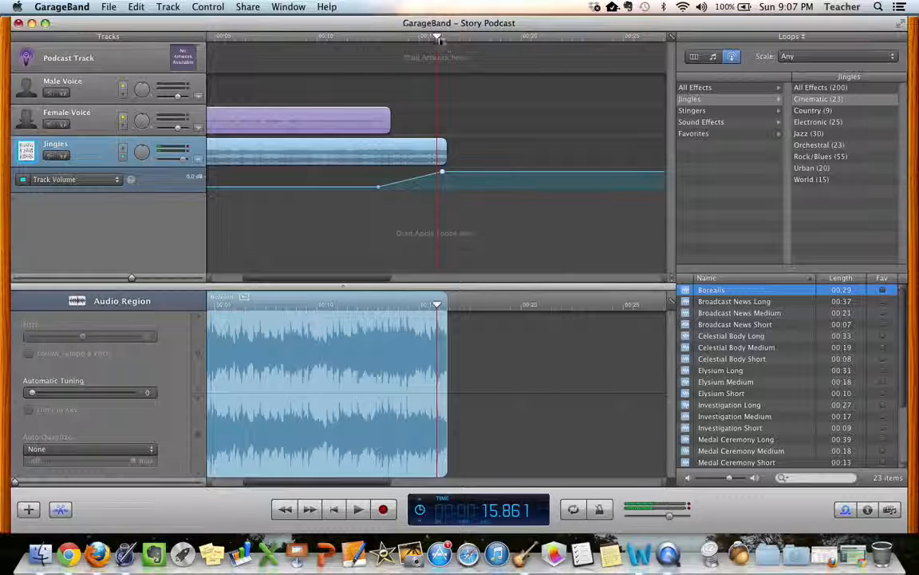
left_click_drag(319, 39, 209, 38)
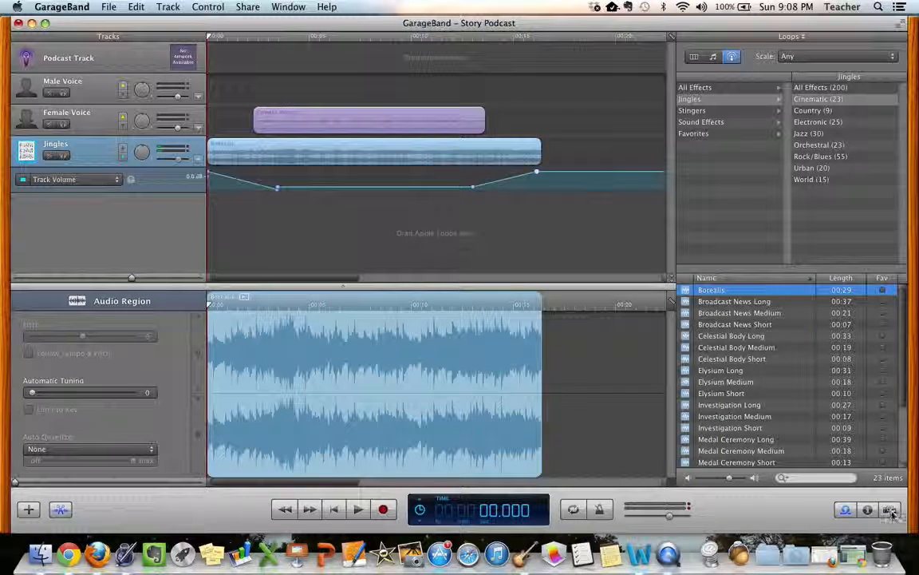
Step: Find photo P1000575 in the iPhoto library and add it as artwork at the start of the Podcast Track
left_click(890, 511)
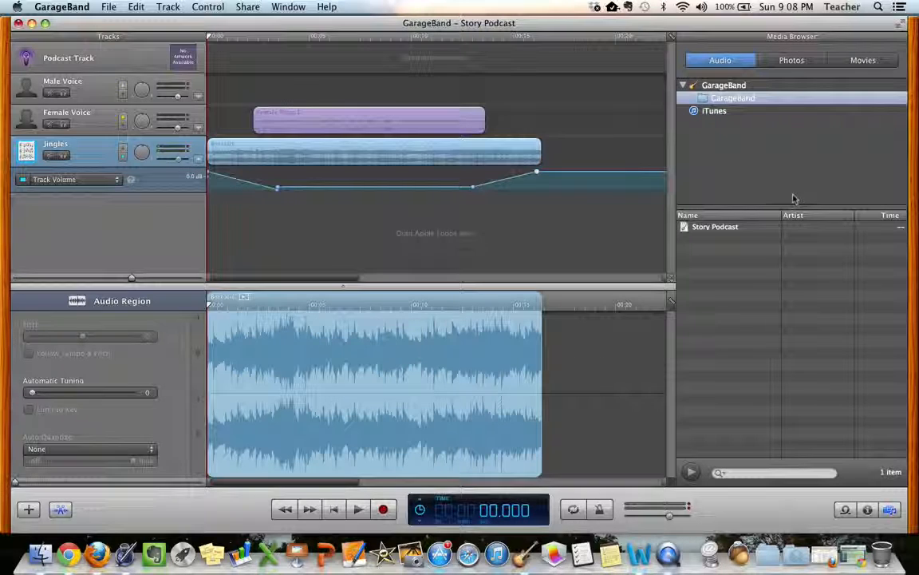
left_click(793, 63)
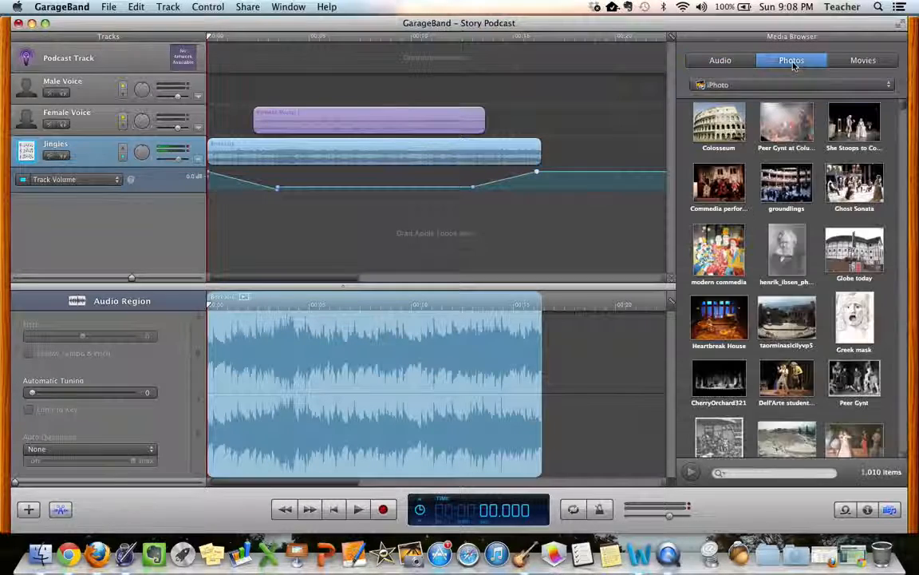
scroll(806, 345, "down", 10)
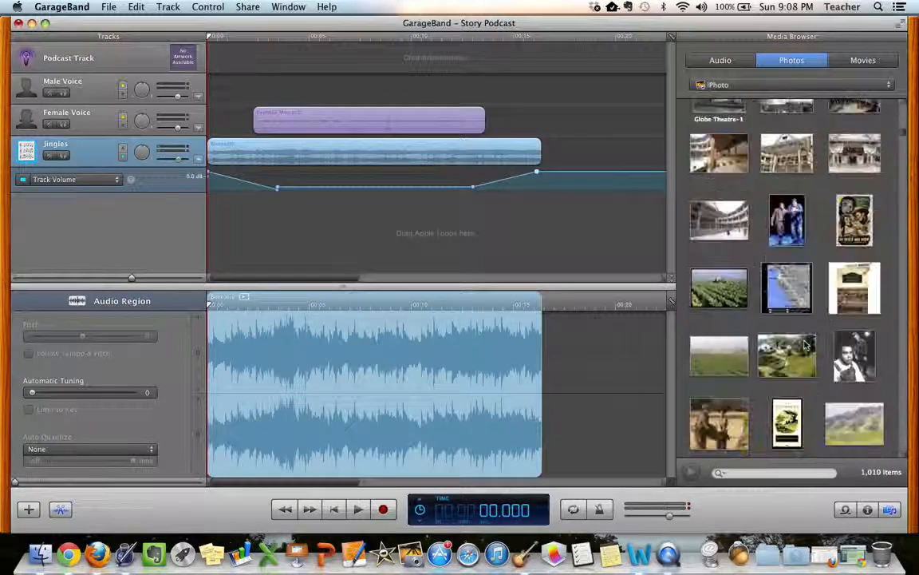
scroll(806, 344, "down", 15)
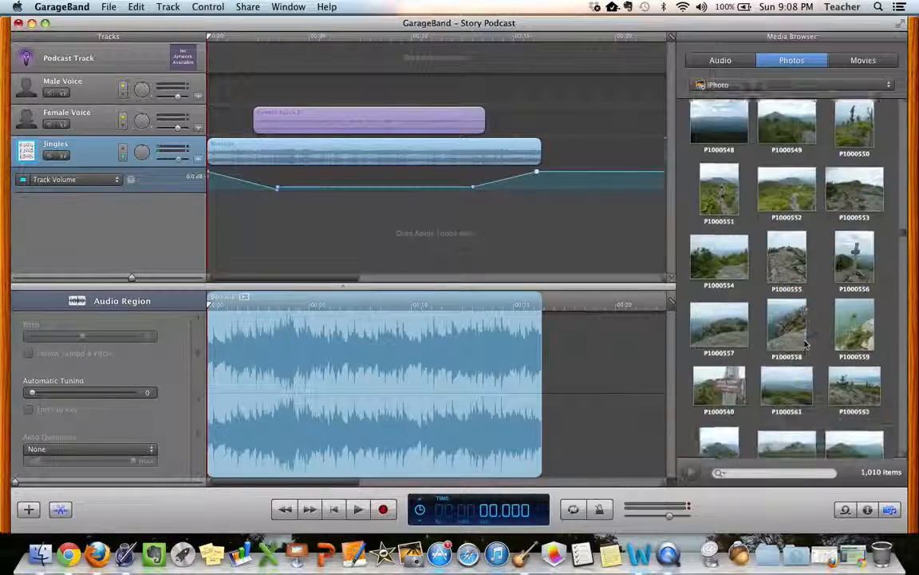
scroll(806, 345, "down", 10)
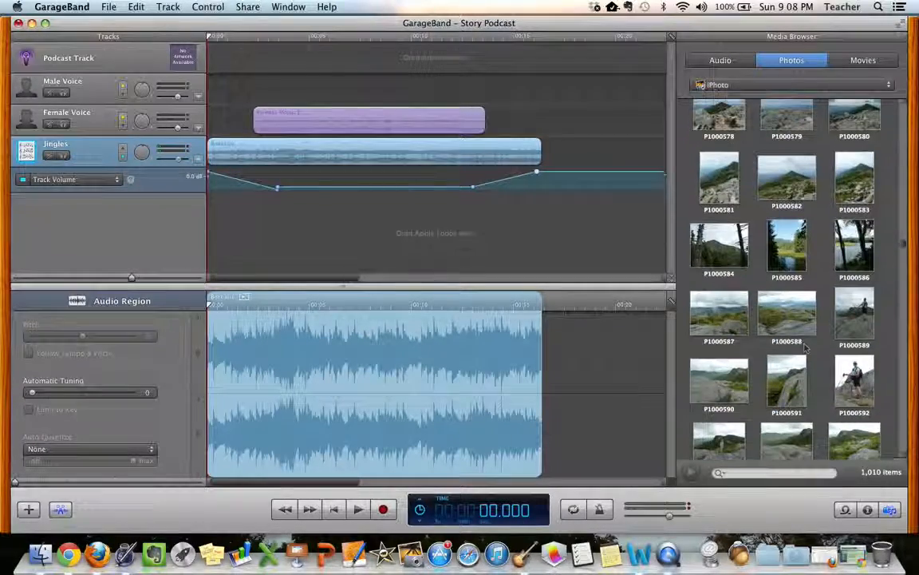
scroll(806, 345, "up", 3)
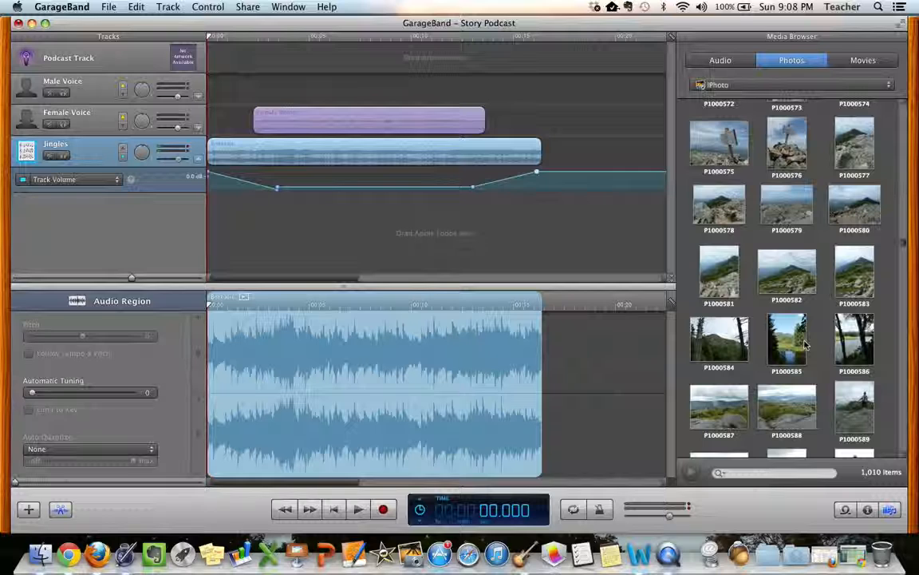
scroll(762, 259, "up", 1)
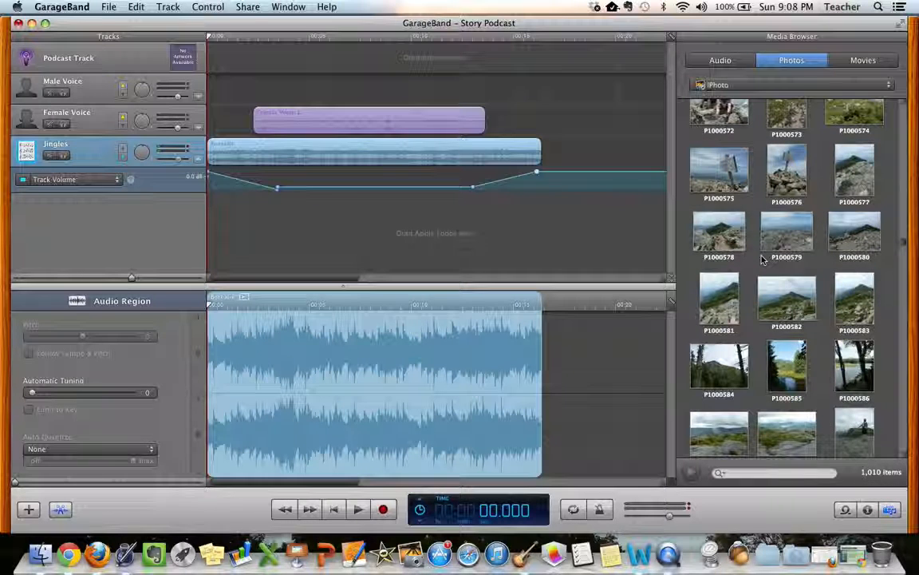
left_click(730, 180)
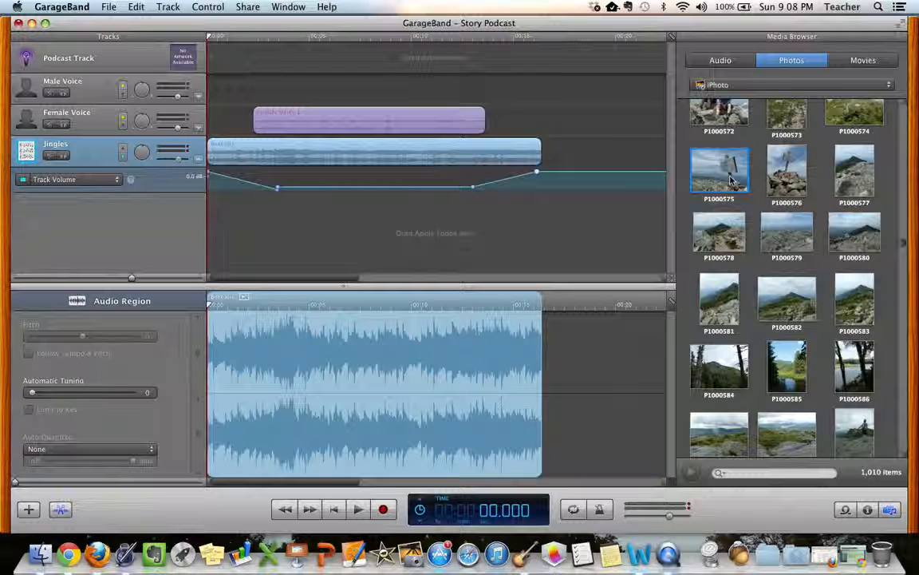
mouse_move(732, 181)
left_mouse_down()
mouse_move(204, 52)
mouse_move(241, 61)
left_mouse_up()
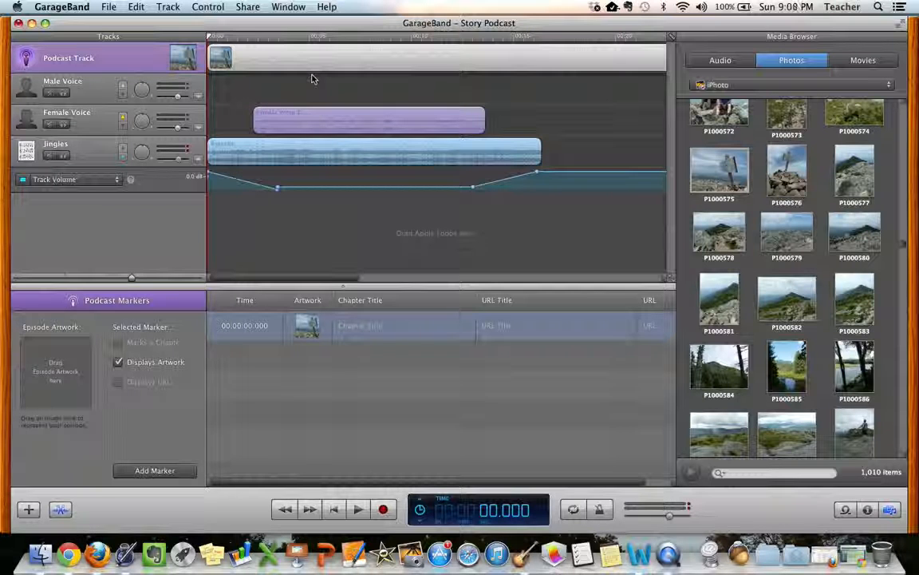
Step: Save the project and export the podcast to the Desktop as Story Podcast, using the MP3 Encoder with Spoken Podcast audio settings
left_click(109, 7)
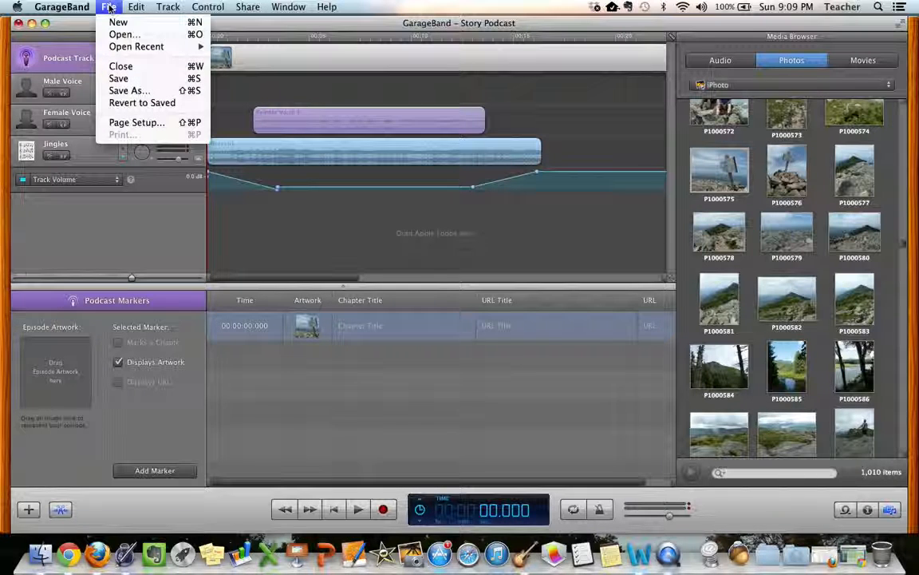
left_click(114, 81)
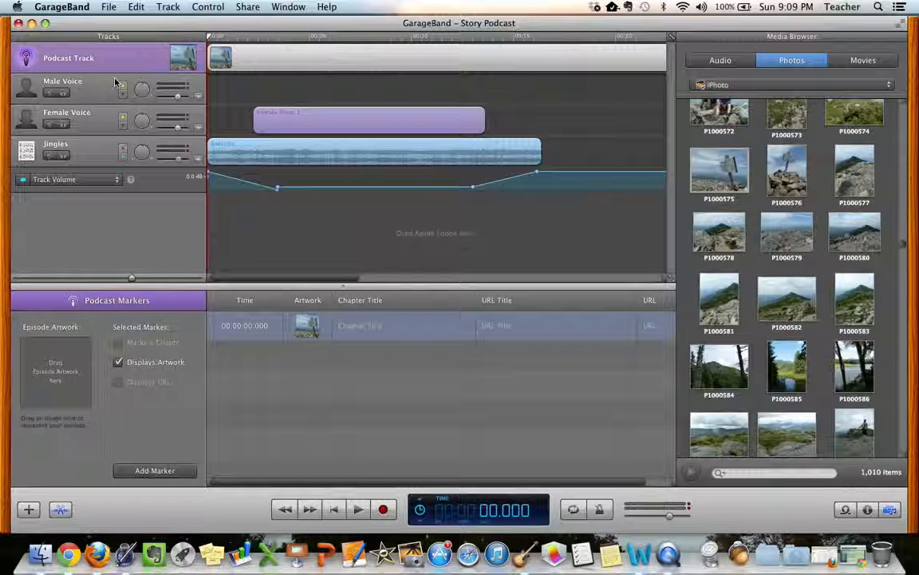
left_click(248, 7)
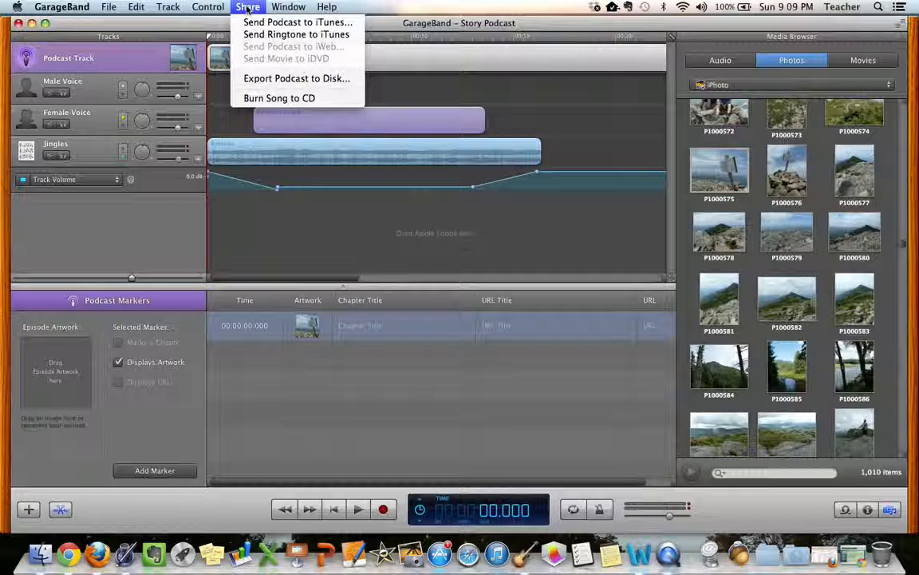
left_click(279, 80)
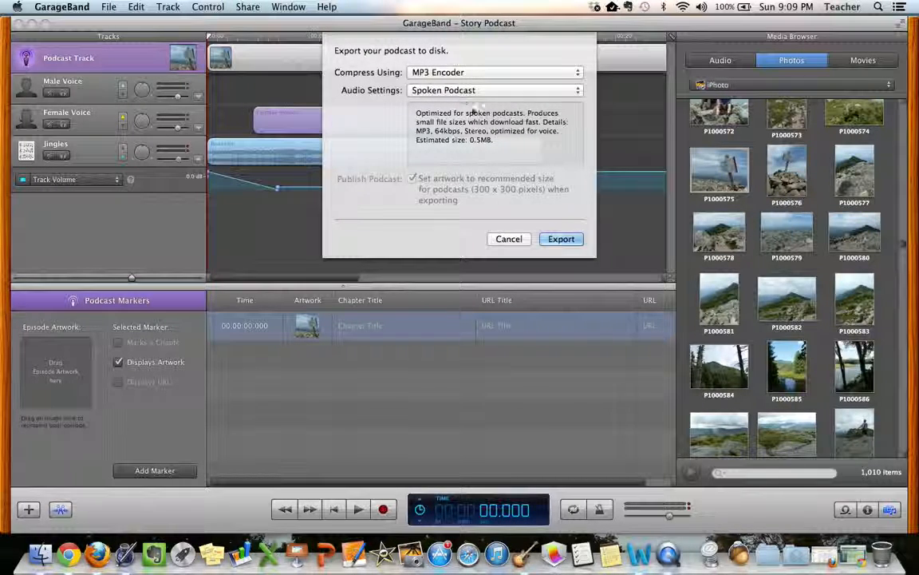
left_click(559, 245)
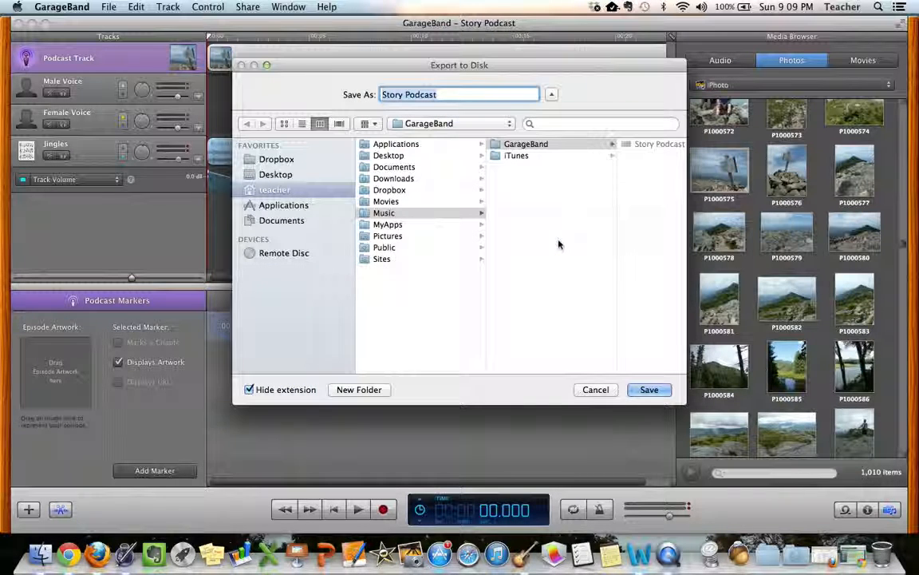
left_click(275, 175)
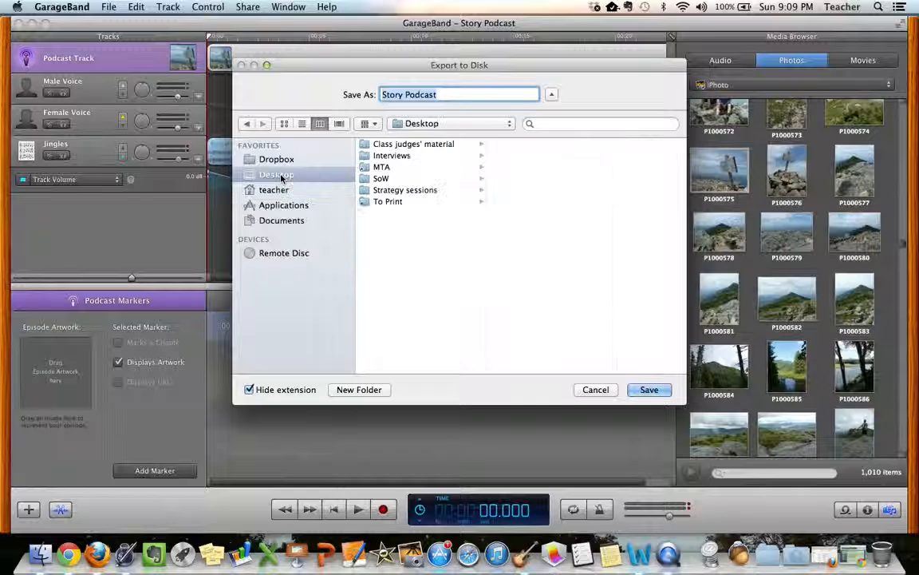
left_click(648, 389)
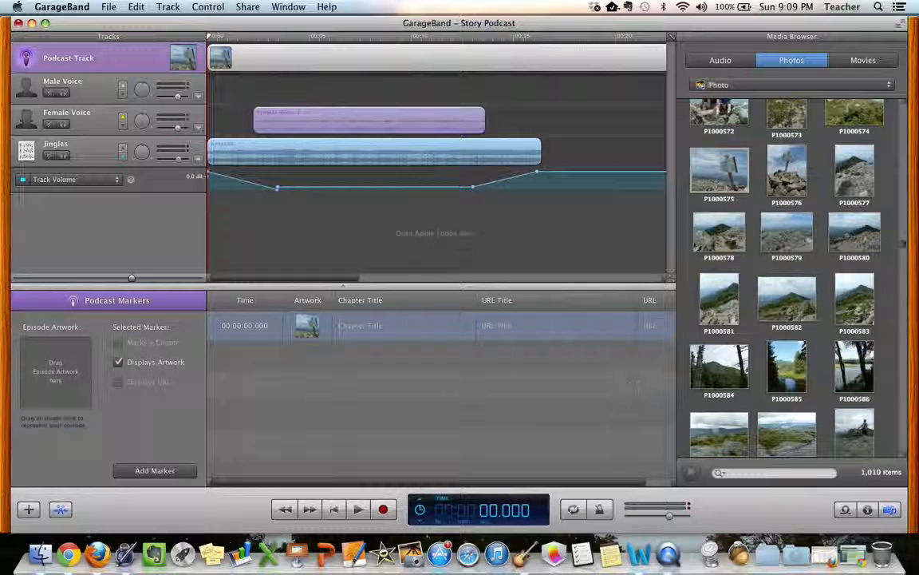
Step: Close the project with its changes saved, dismiss the project chooser, and open the exported Story Podcast.mp3 from the desktop
left_click(18, 24)
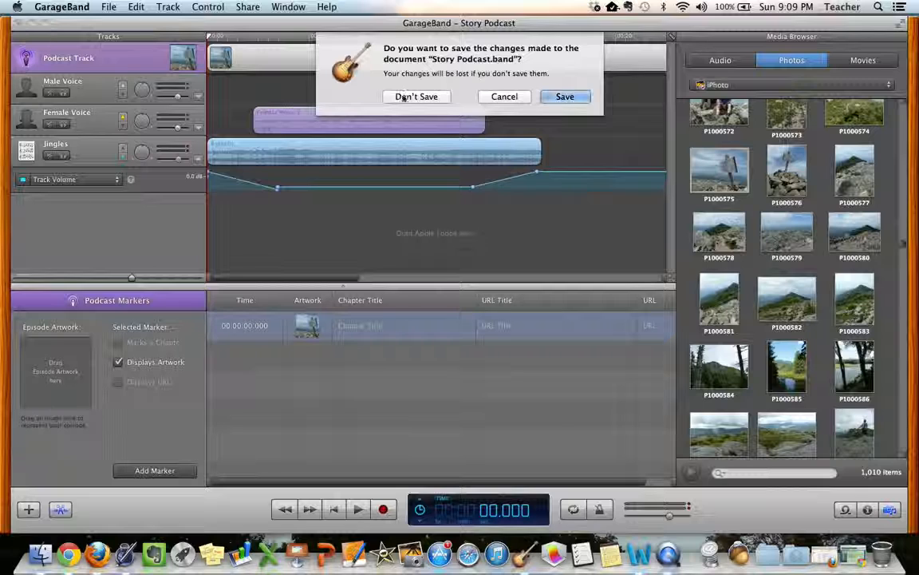
left_click(561, 97)
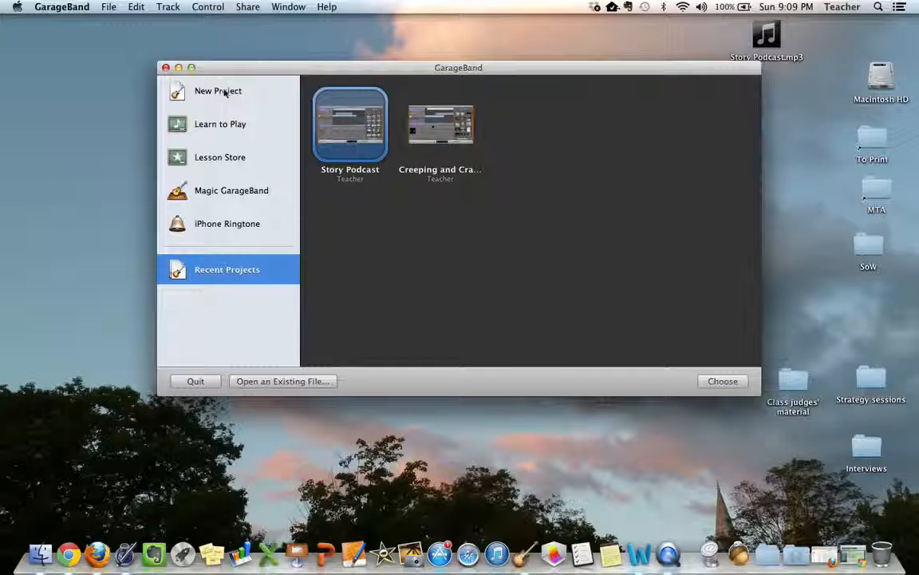
left_click(166, 67)
double_click(744, 55)
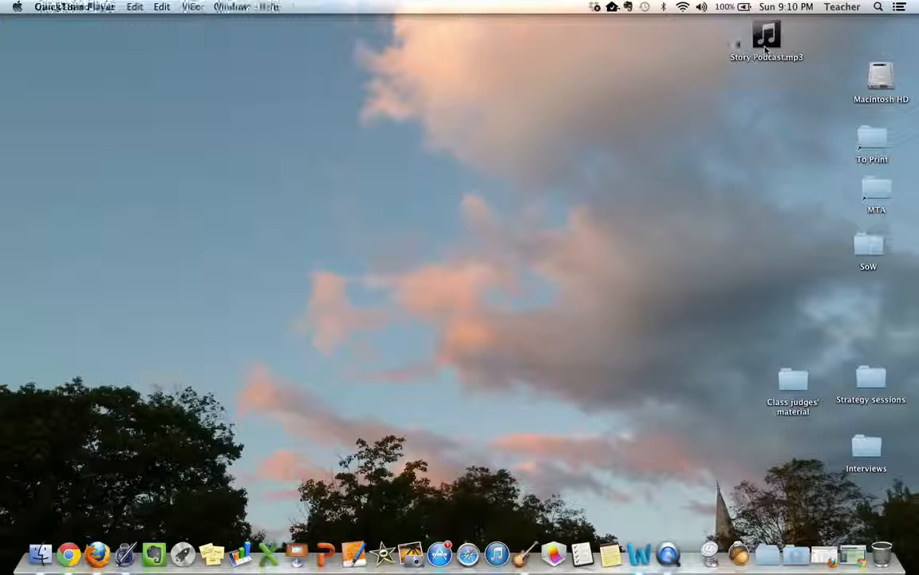